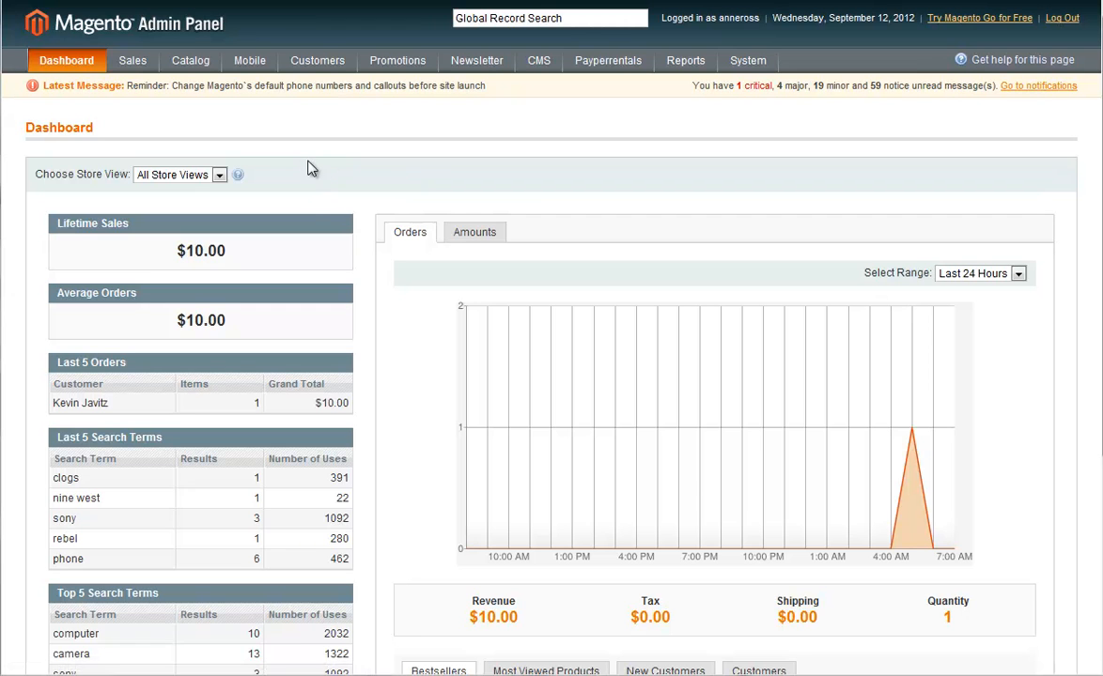
# Create a new catalog product using the Default attribute set and the Reservation product type.
pyautogui.moveTo(186, 64)
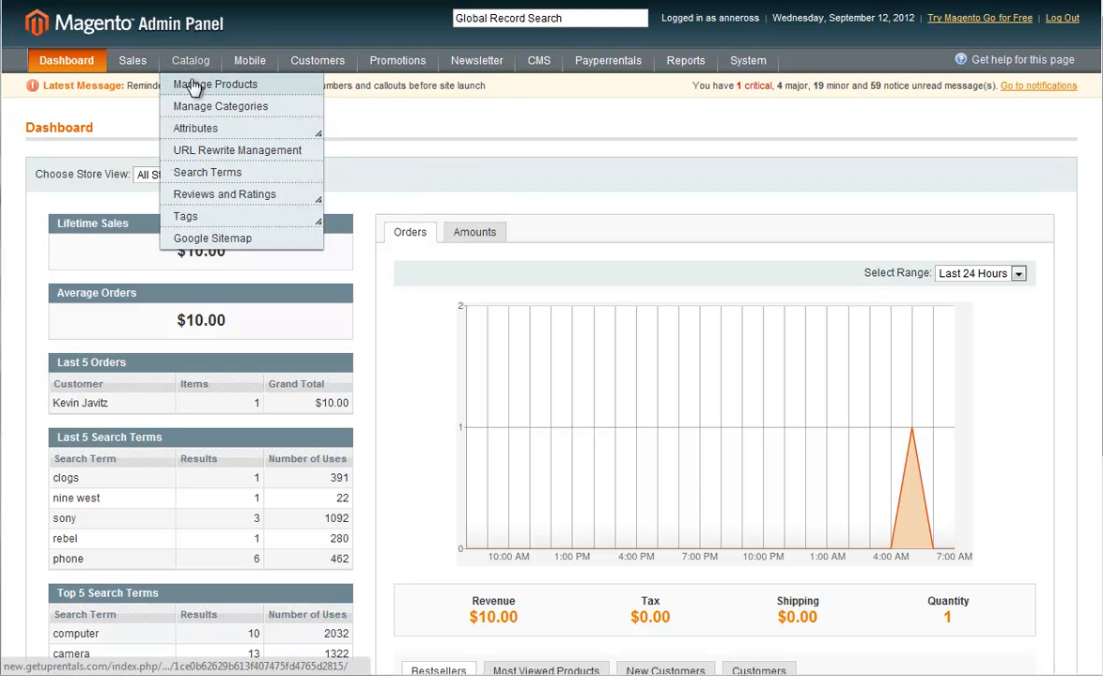
pyautogui.click(193, 89)
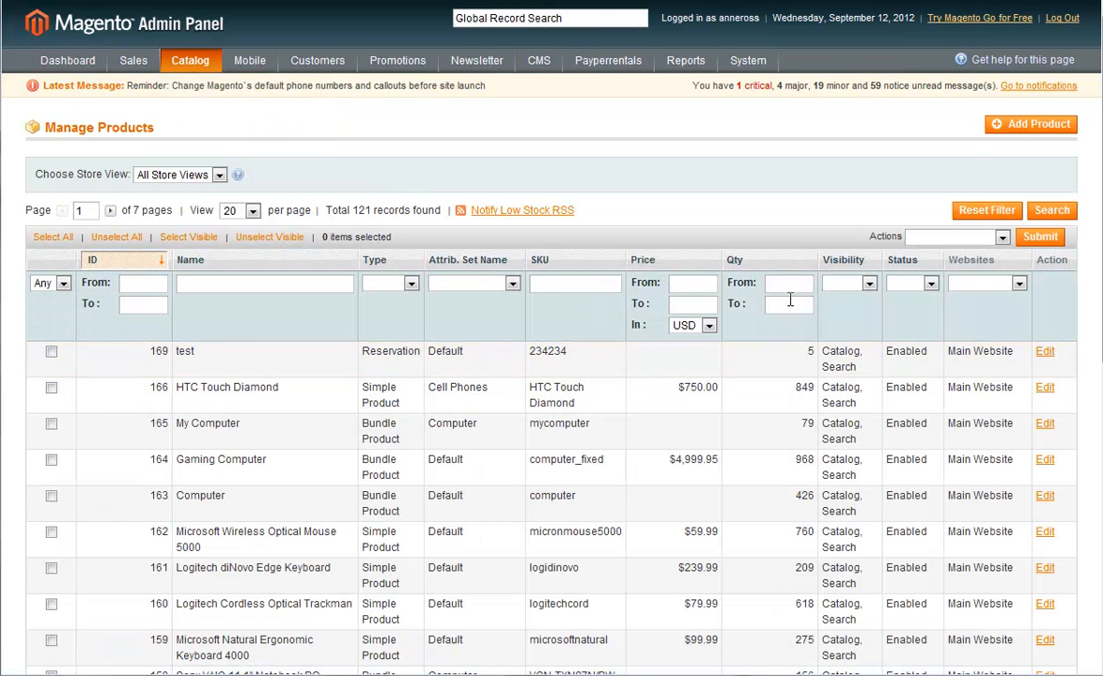
pyautogui.click(1015, 132)
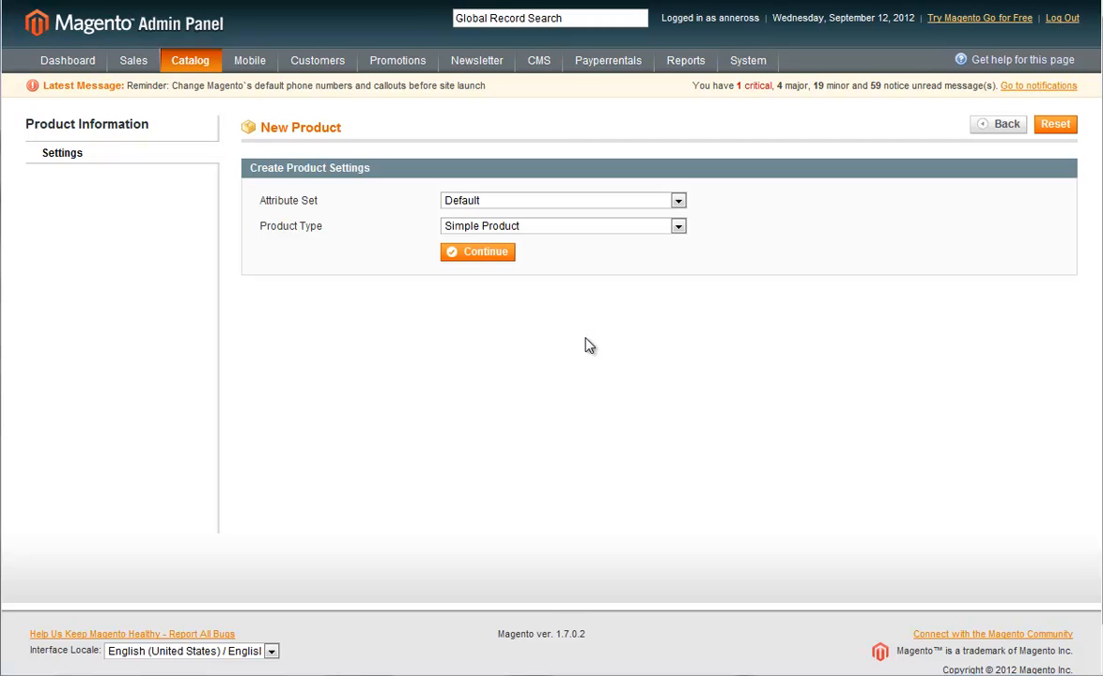
pyautogui.click(460, 228)
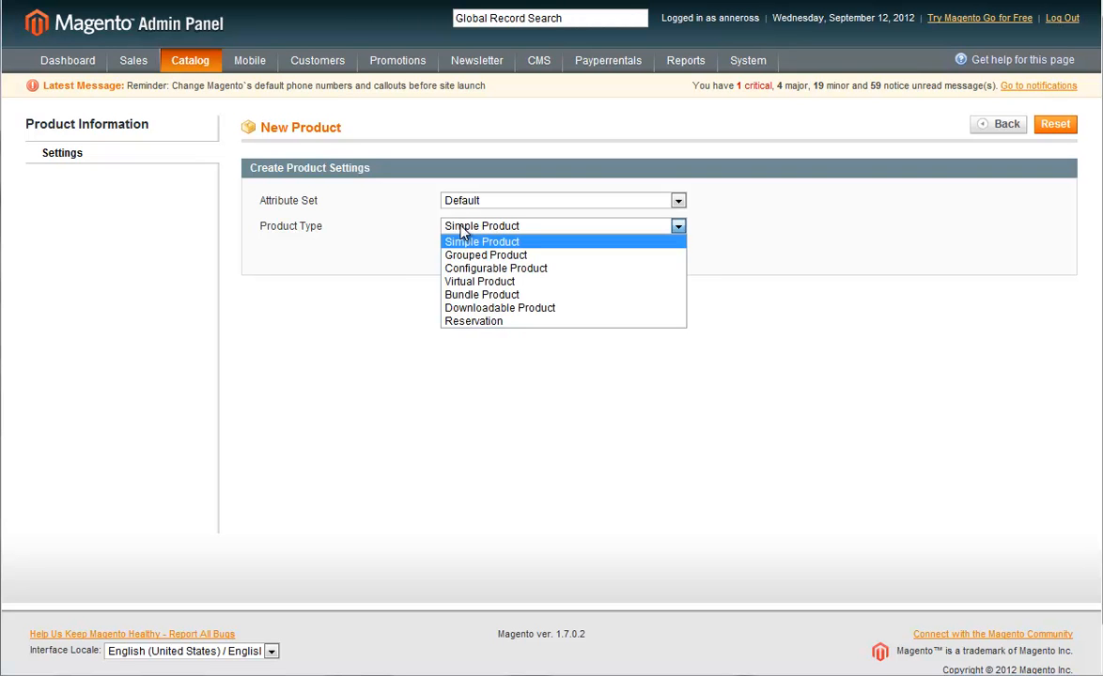
pyautogui.click(513, 322)
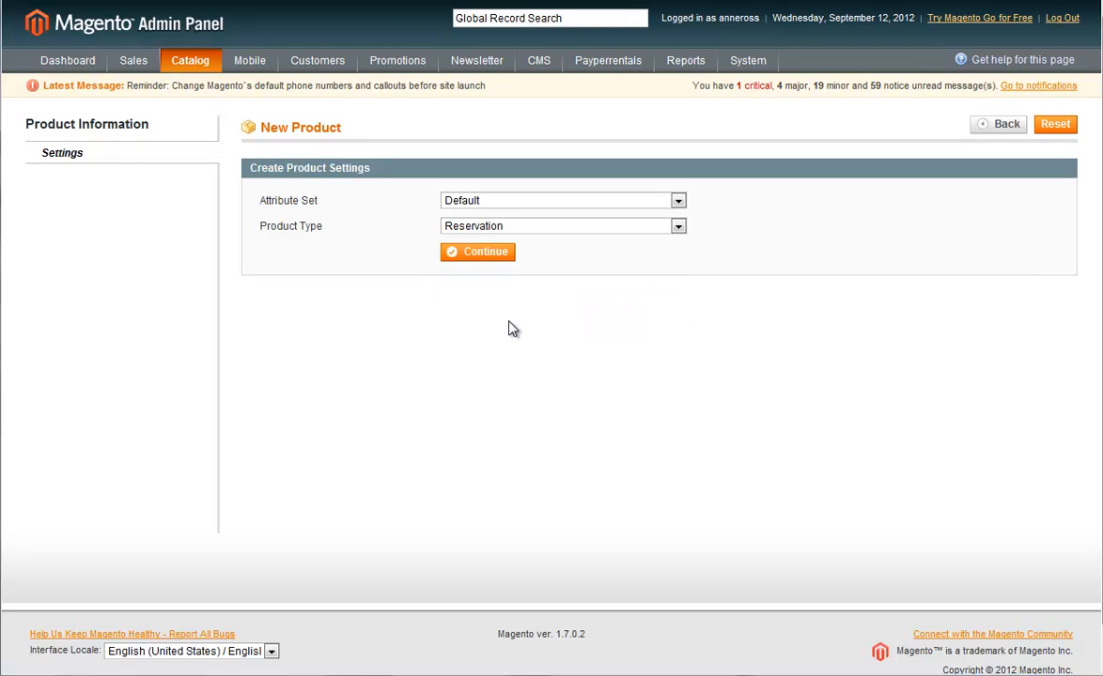
pyautogui.click(482, 254)
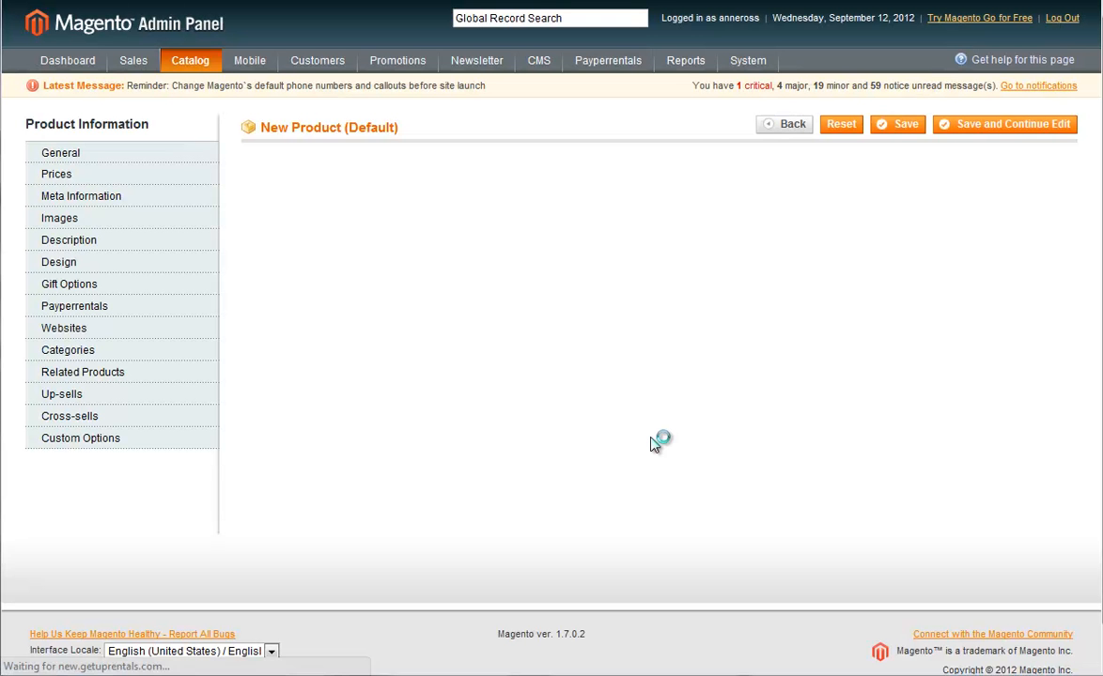
# Name the new product "test car rental" and give it the SKU 98234234.
pyautogui.write('test')
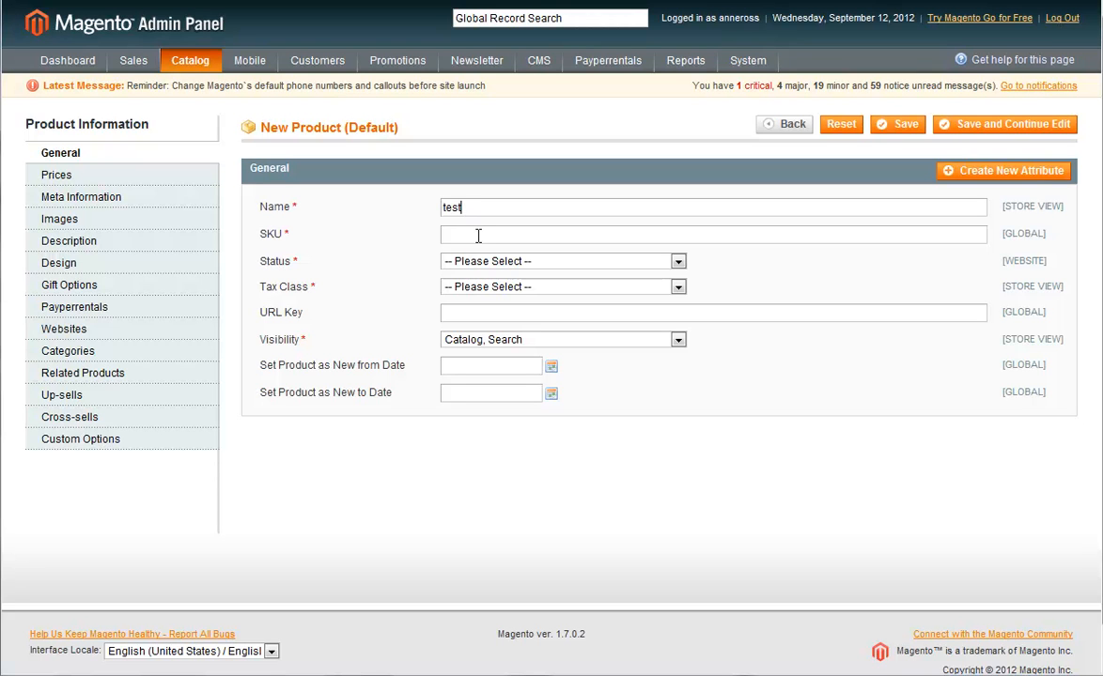
pyautogui.write(' car rental')
pyautogui.press('Tab')
pyautogui.write('98234234')
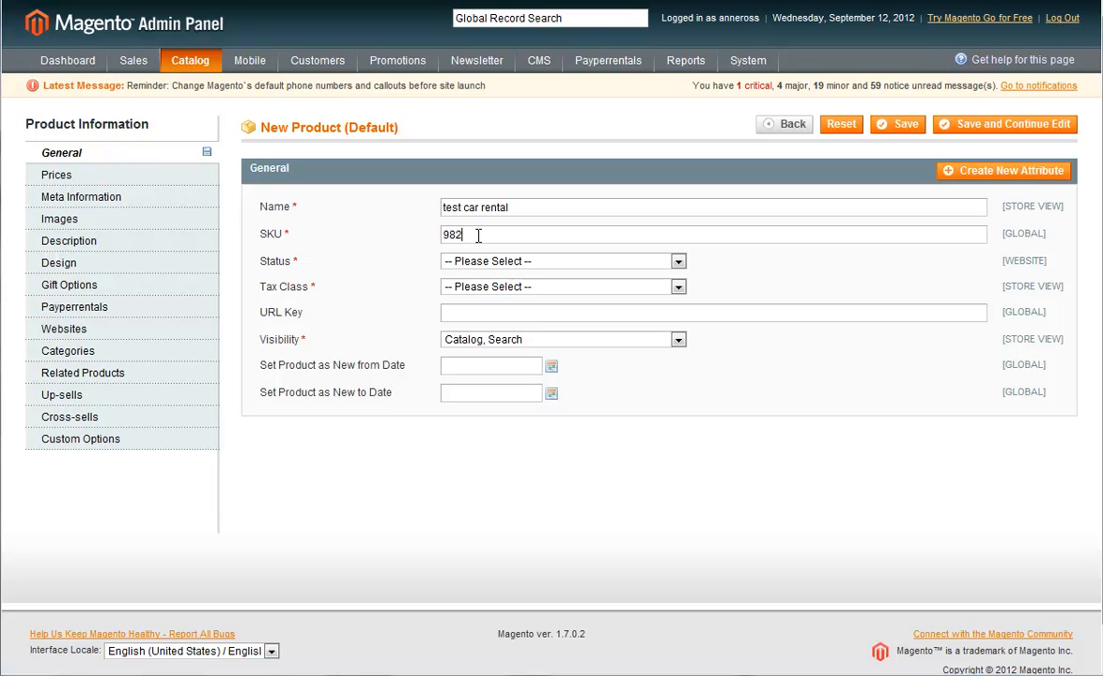
# Set the product's status to Enabled and its tax class to None.
pyautogui.click(496, 261)
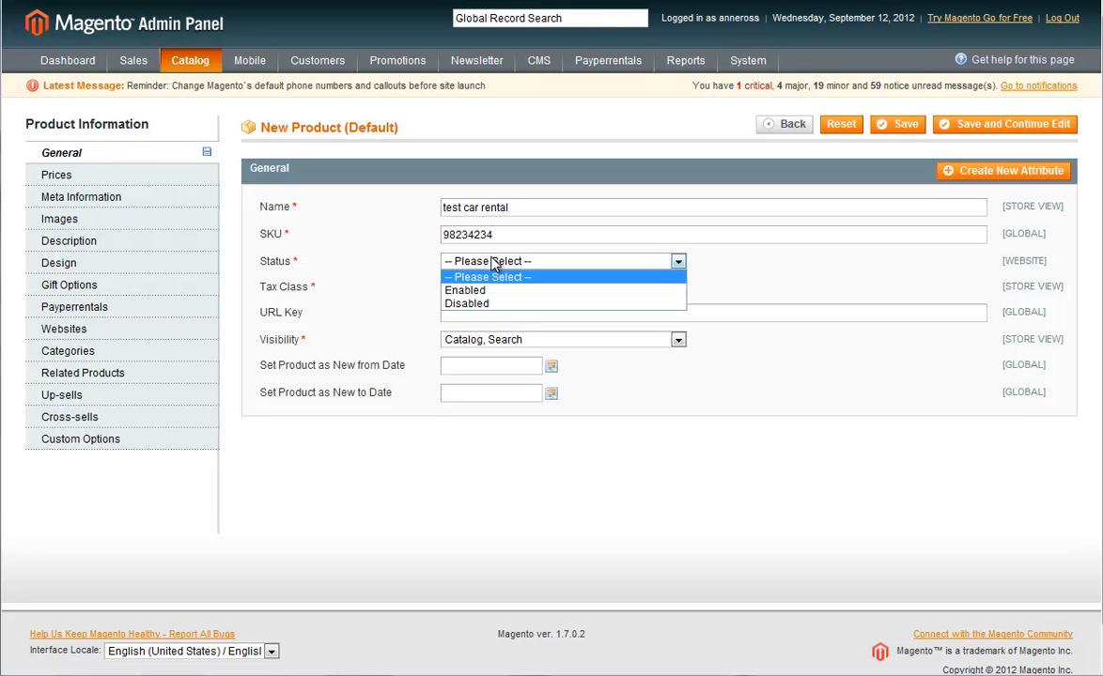
pyautogui.click(501, 297)
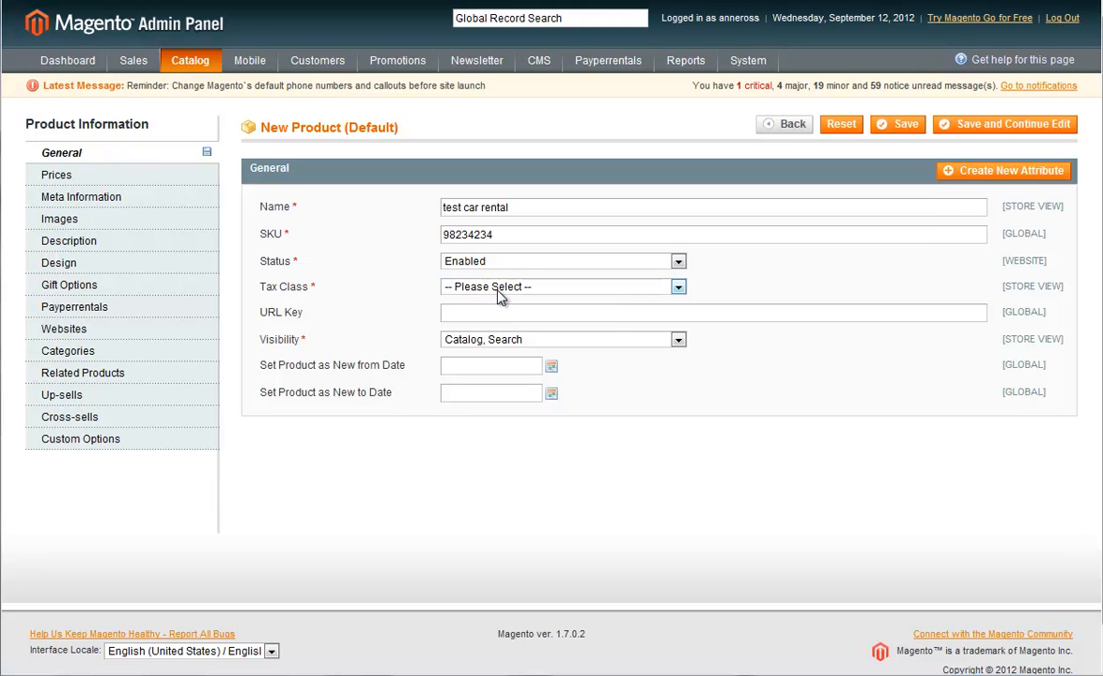
pyautogui.click(501, 290)
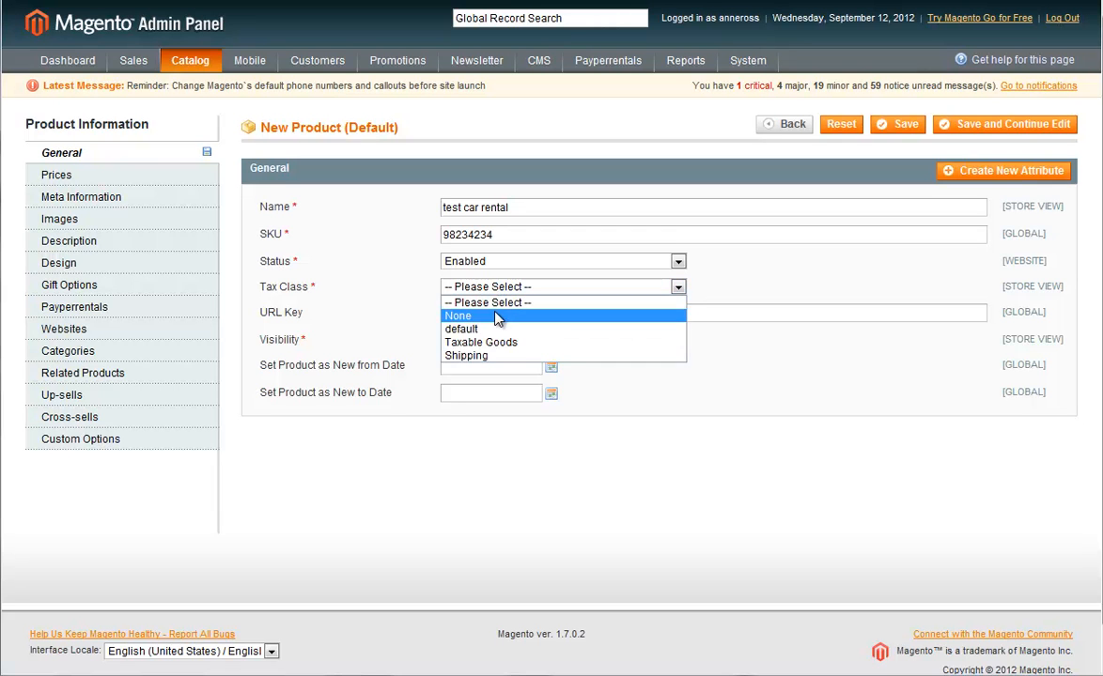
pyautogui.click(495, 317)
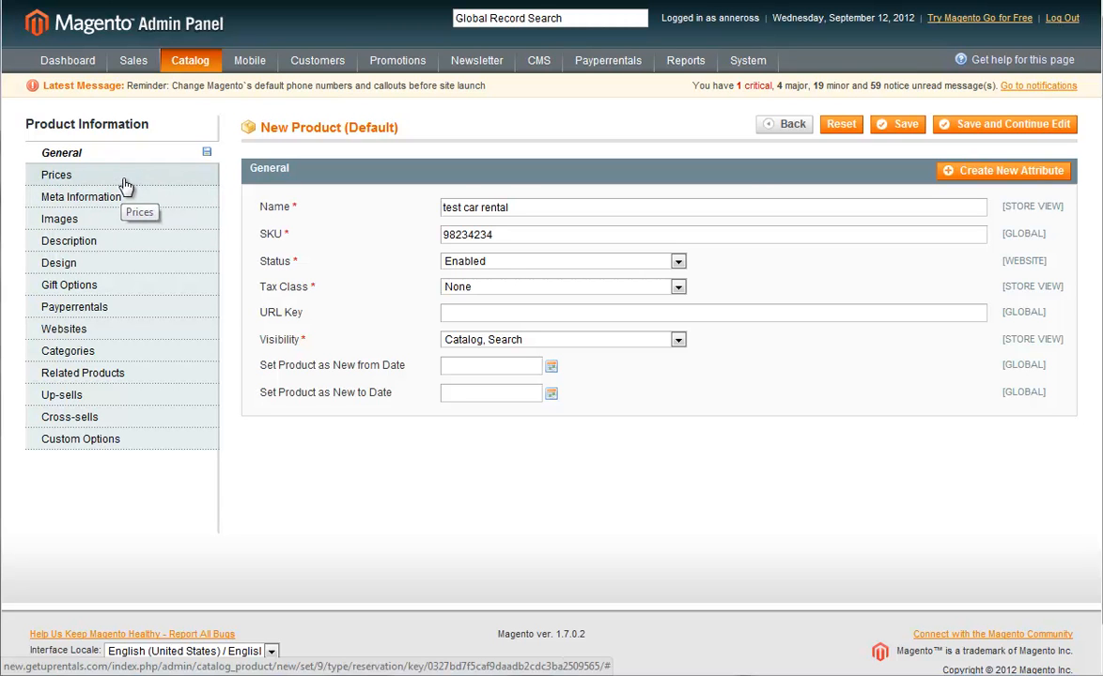
# Enter "test" as the product's description and short description, and assign the product to Main Website.
pyautogui.click(125, 226)
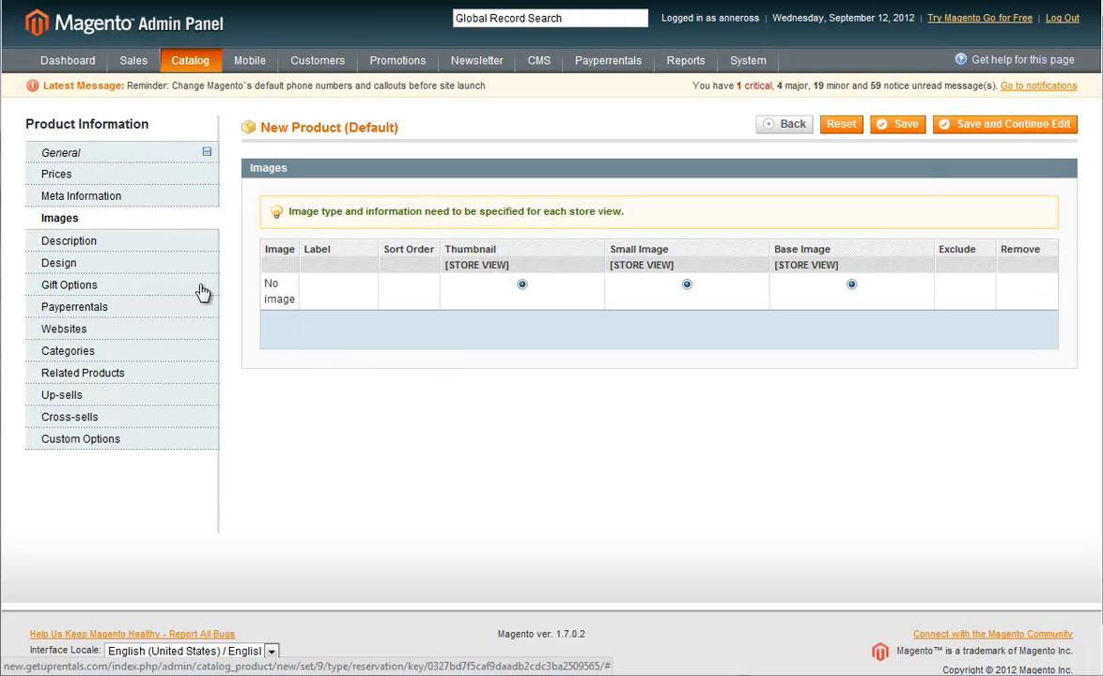
pyautogui.click(137, 252)
pyautogui.click(544, 263)
pyautogui.write('test')
pyautogui.click(524, 432)
pyautogui.write('test')
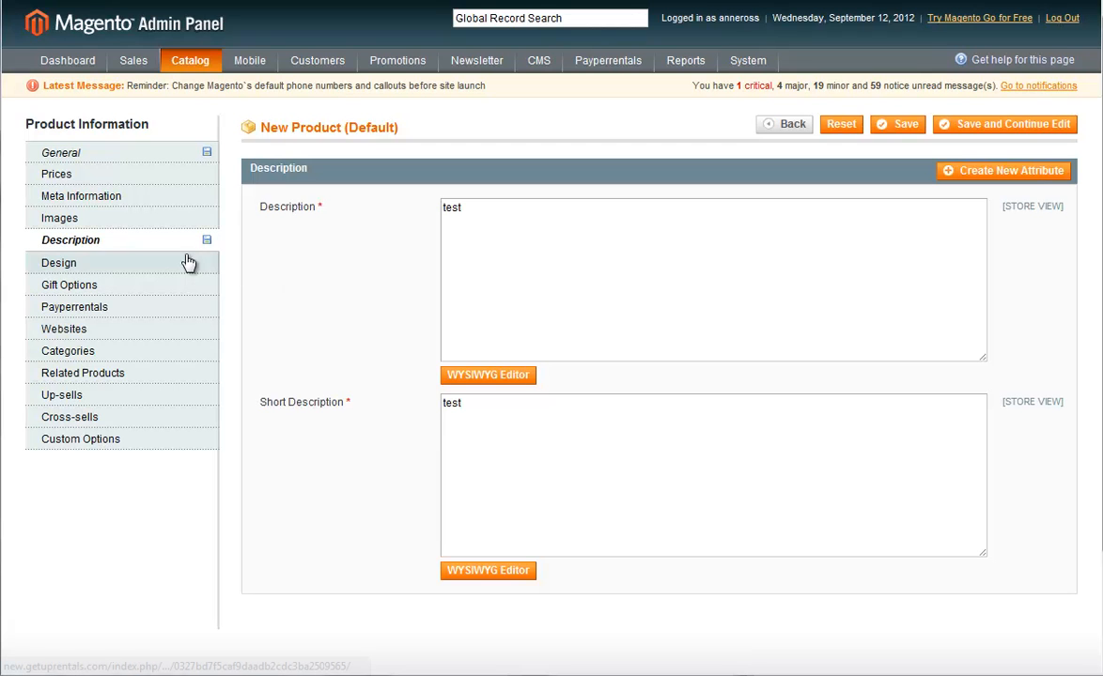
pyautogui.click(132, 329)
pyautogui.click(294, 204)
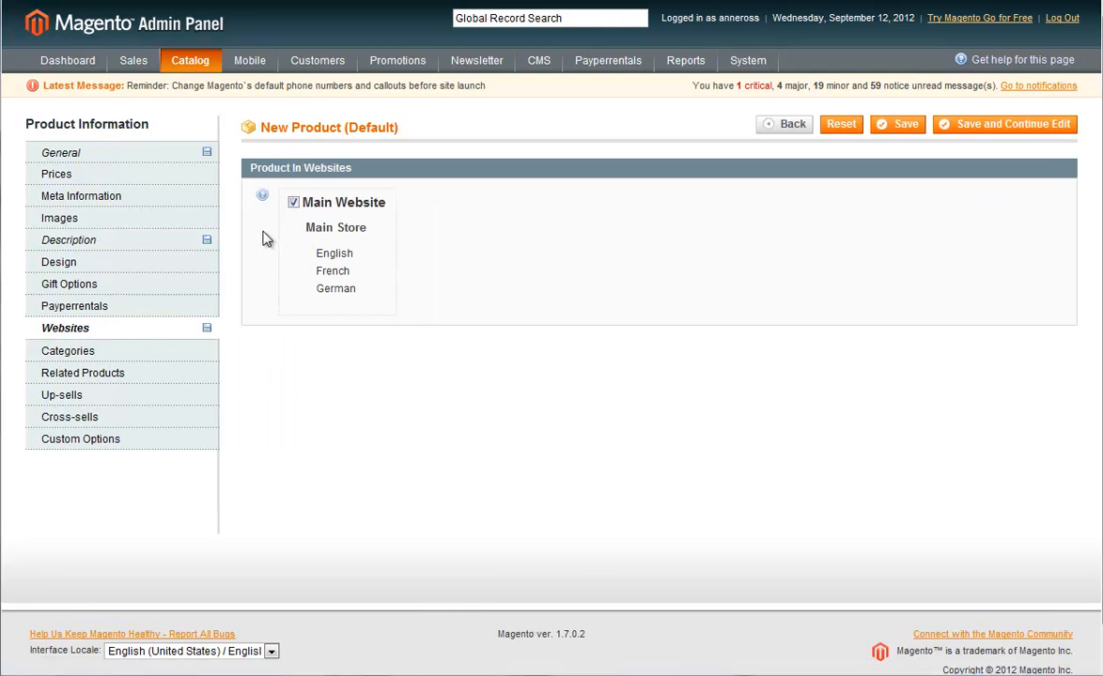
# Set the rental quantity to 5 in the product's Payperrentals settings.
pyautogui.click(85, 310)
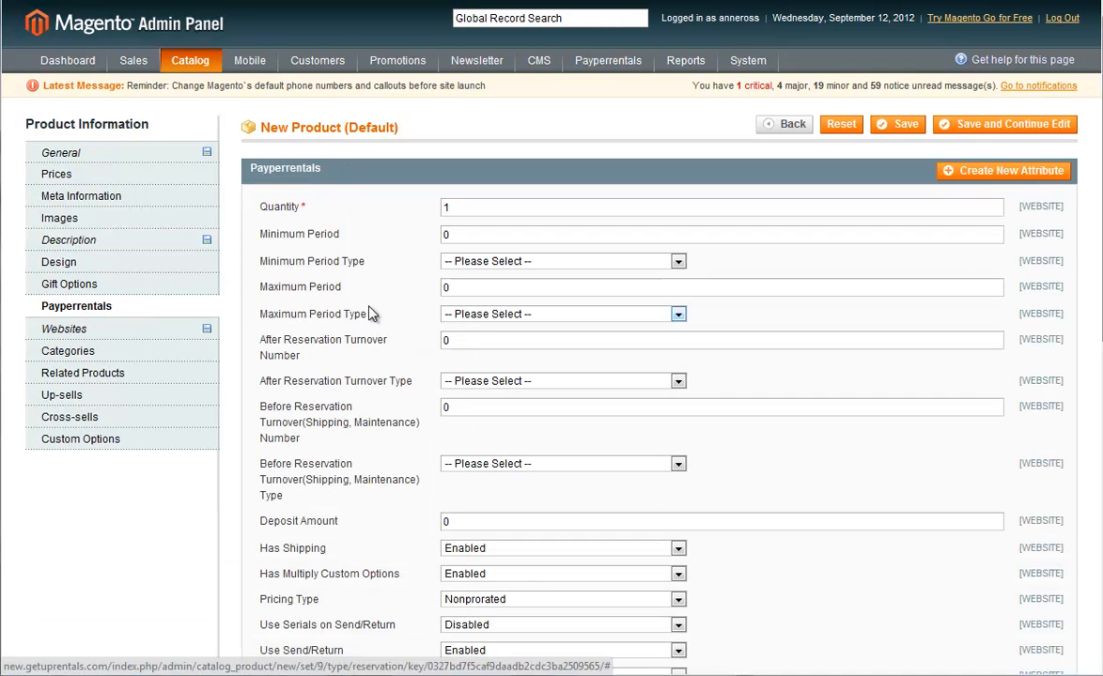
pyautogui.click(380, 233)
pyautogui.click(474, 207)
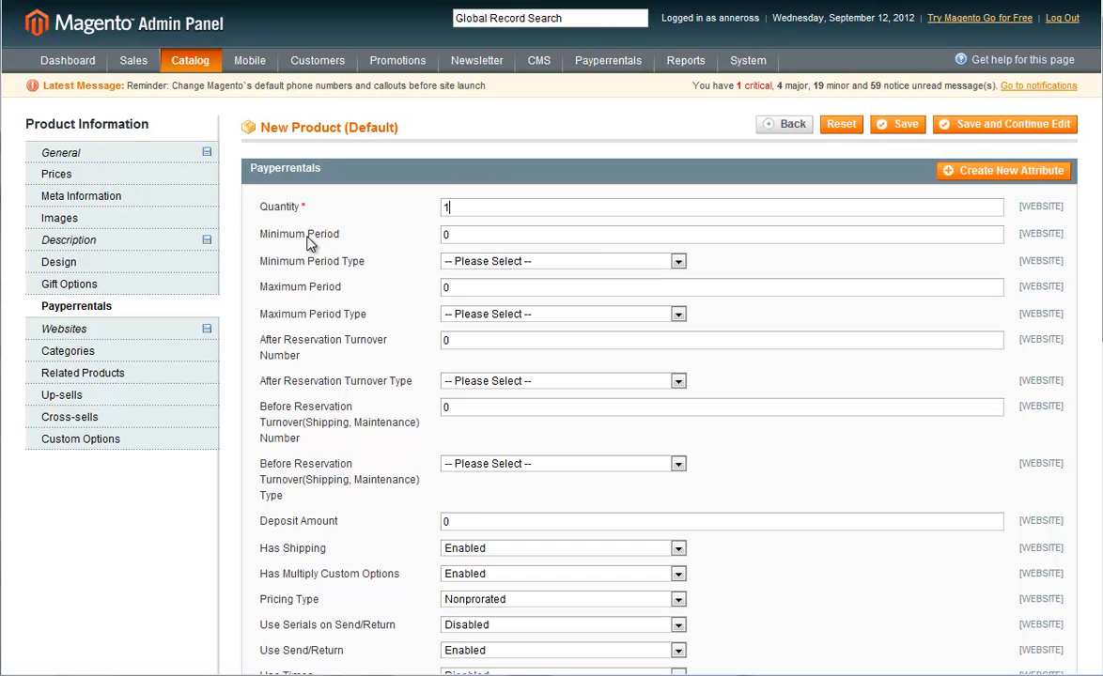
pyautogui.press('BackSpace')
pyautogui.write('5')
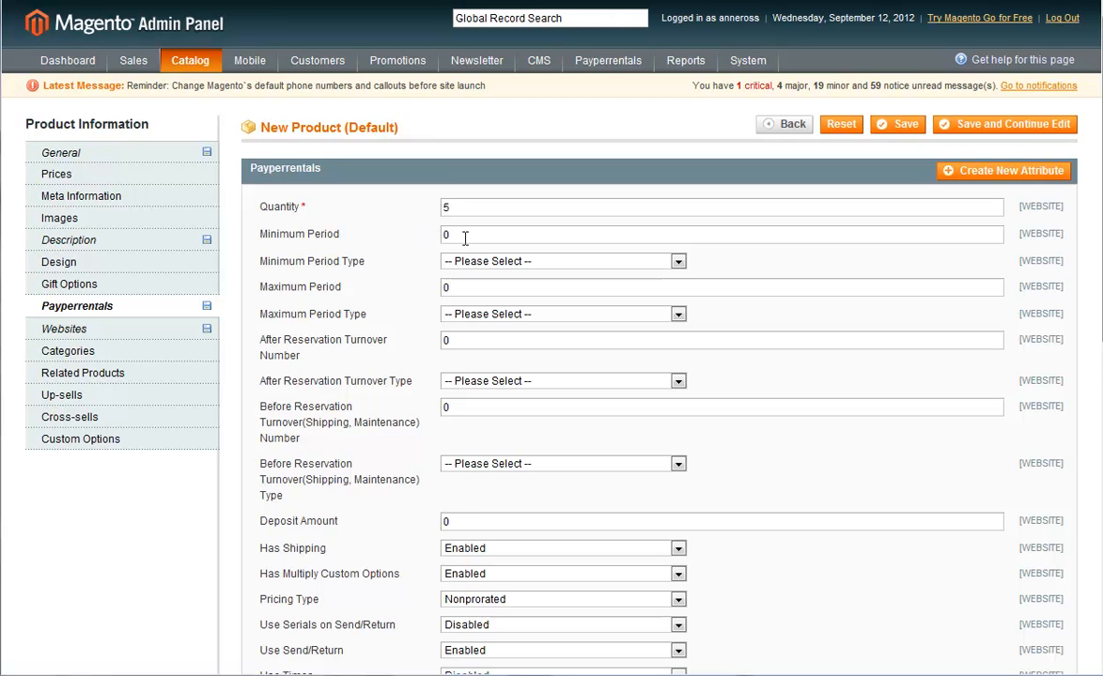
# Set the minimum rental period to 1 with the period type Days.
pyautogui.moveTo(470, 235); pyautogui.dragTo(411, 238)
pyautogui.write('1')
pyautogui.click(488, 262)
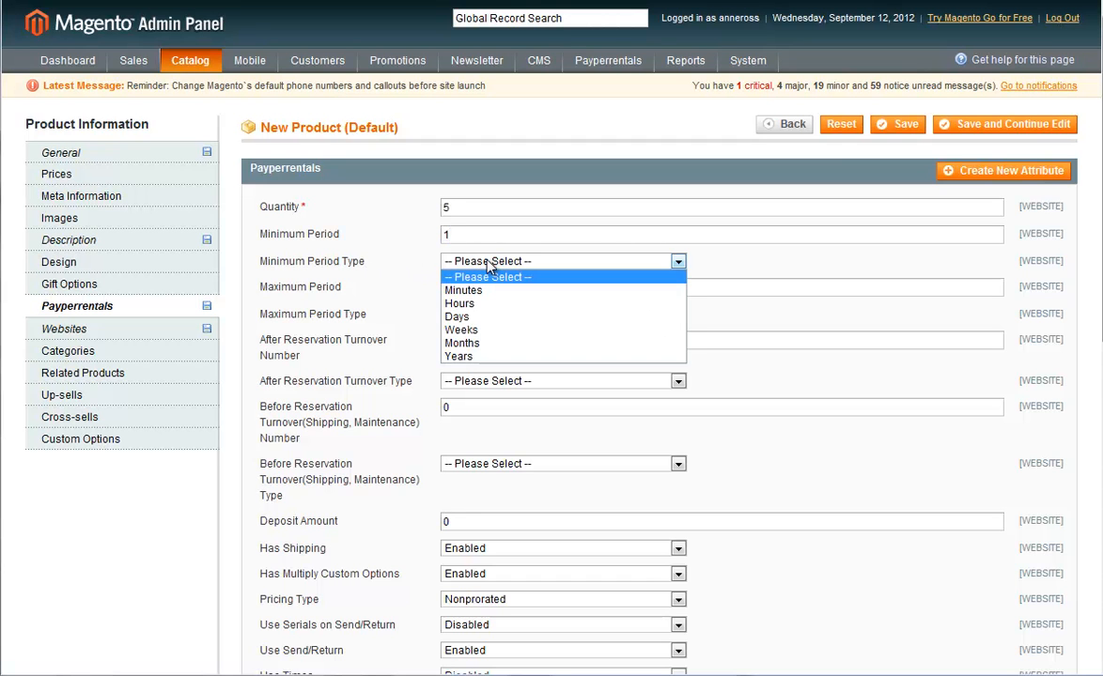
pyautogui.click(491, 318)
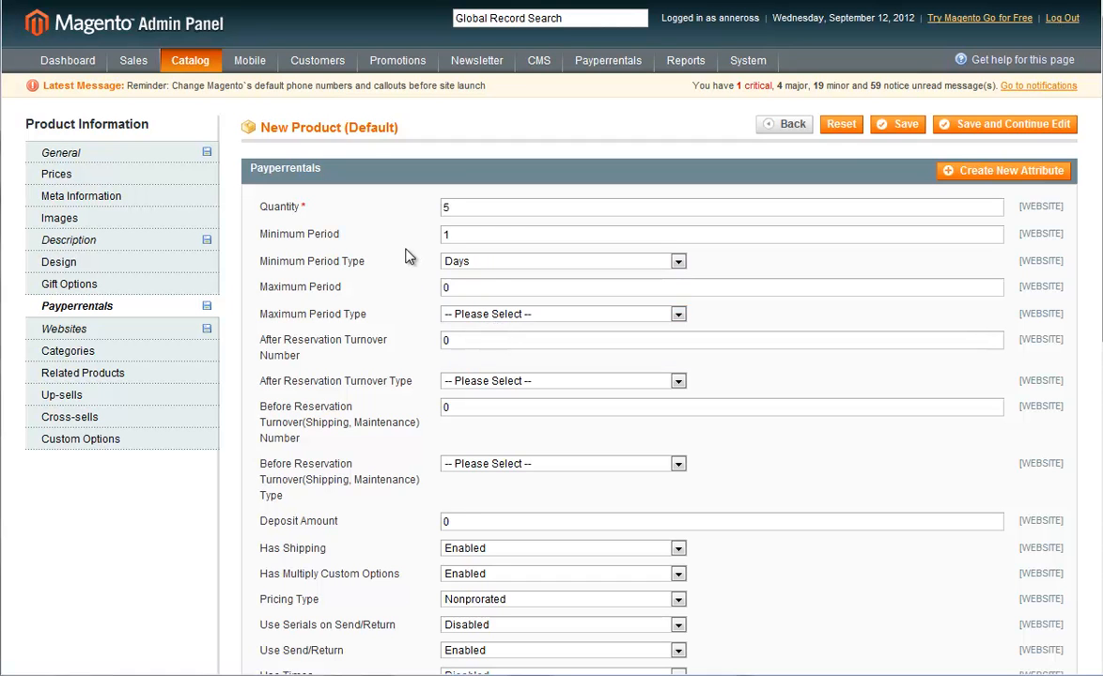
# Set the maximum rental period to 5 with the period type Days.
pyautogui.moveTo(482, 288); pyautogui.dragTo(438, 296)
pyautogui.write('5')
pyautogui.click(476, 314)
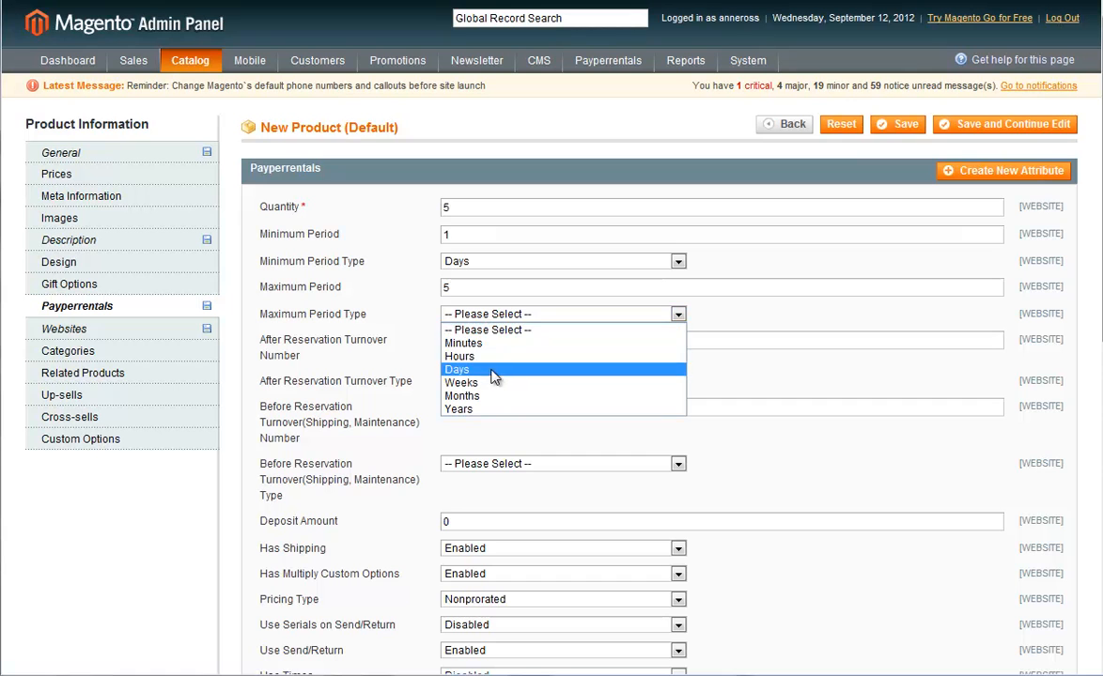
pyautogui.click(492, 374)
pyautogui.click(471, 316)
pyautogui.click(413, 296)
# Set the after-reservation turnover to 1 with the turnover type Days.
pyautogui.scroll(-1, 380, 312)
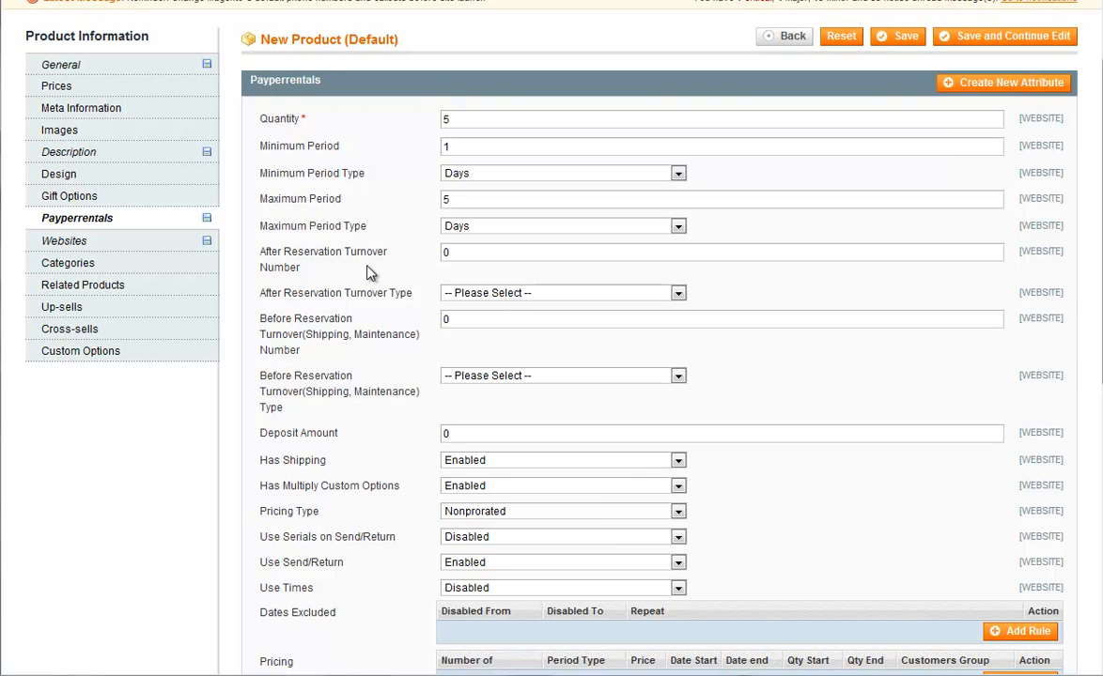
pyautogui.doubleClick(456, 253)
pyautogui.write('1')
pyautogui.click(461, 293)
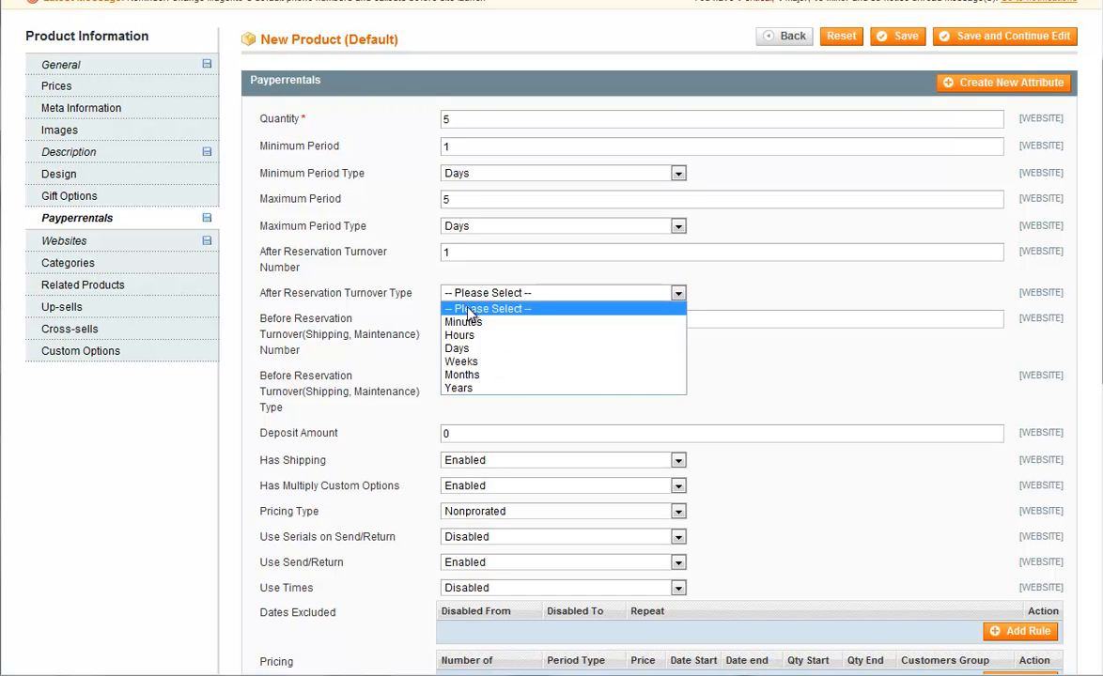
pyautogui.click(466, 350)
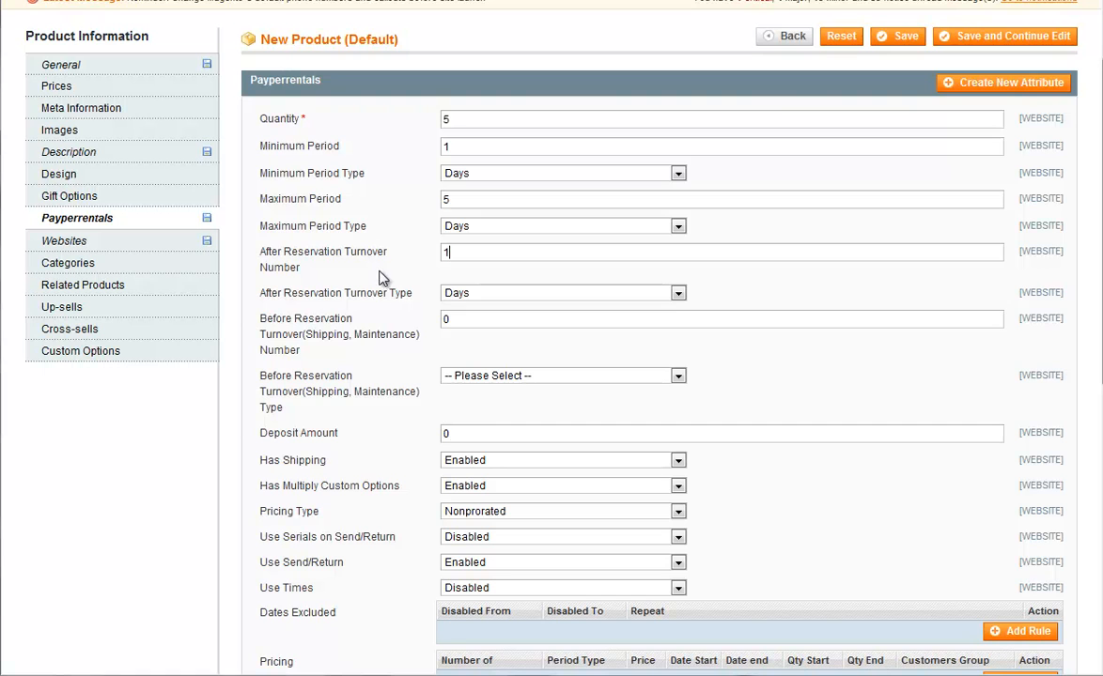
# Set the before-reservation turnover for shipping and maintenance to 3 with the turnover type Days.
pyautogui.scroll(-2, 393, 345)
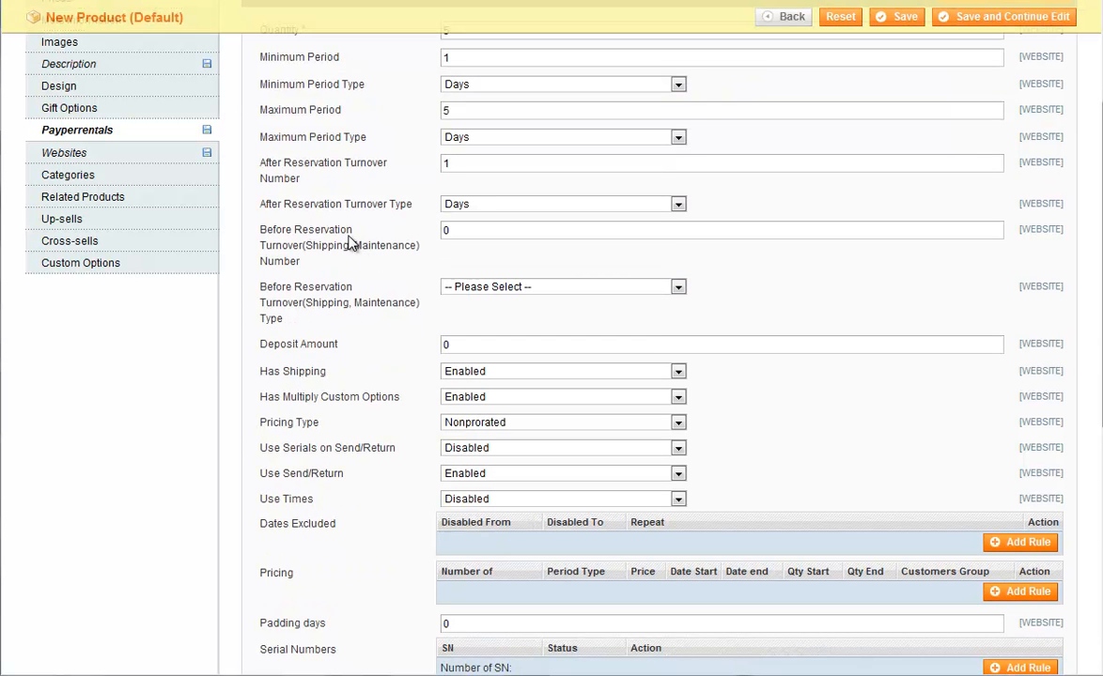
pyautogui.doubleClick(472, 234)
pyautogui.write('3')
pyautogui.click(492, 286)
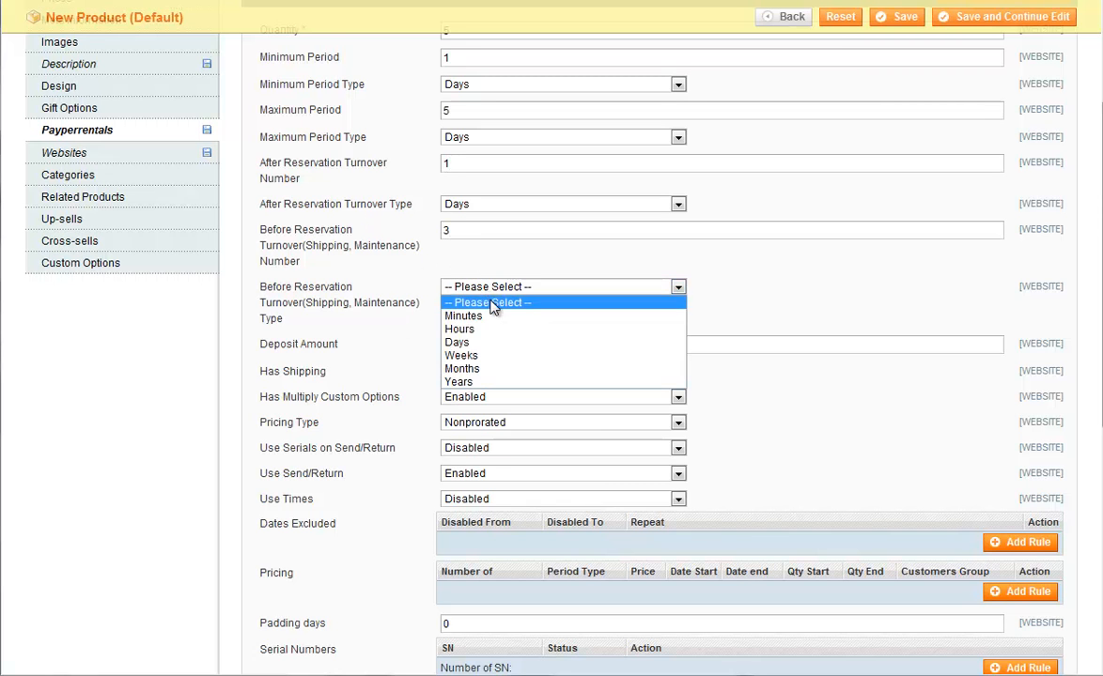
pyautogui.click(462, 342)
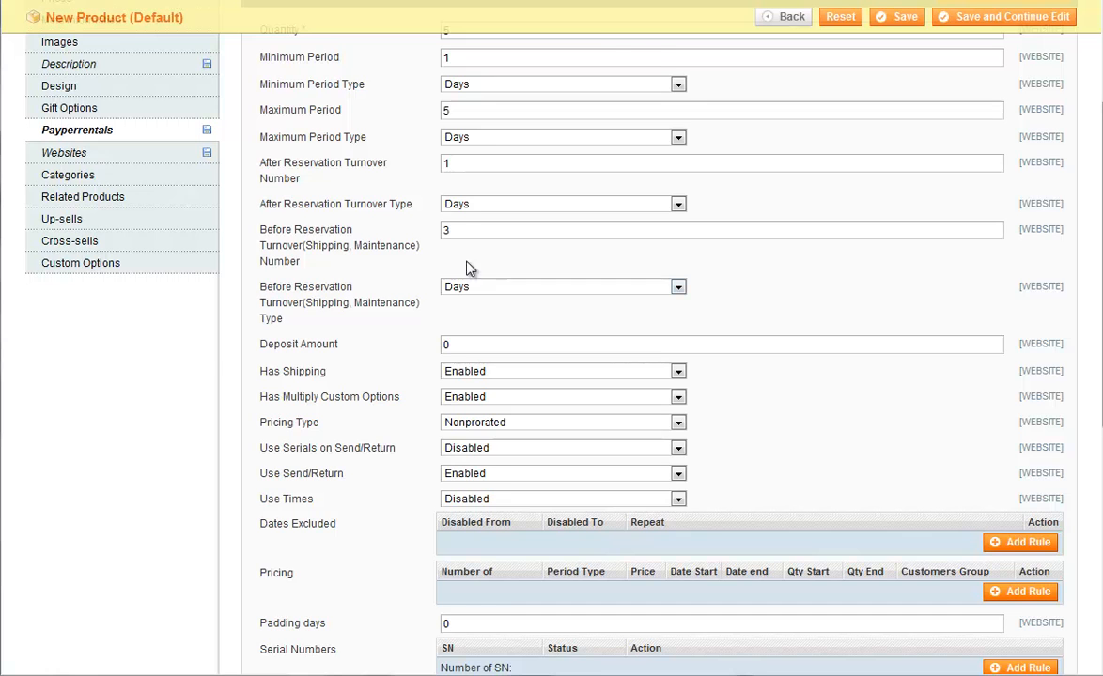
pyautogui.scroll(2, 338, 298)
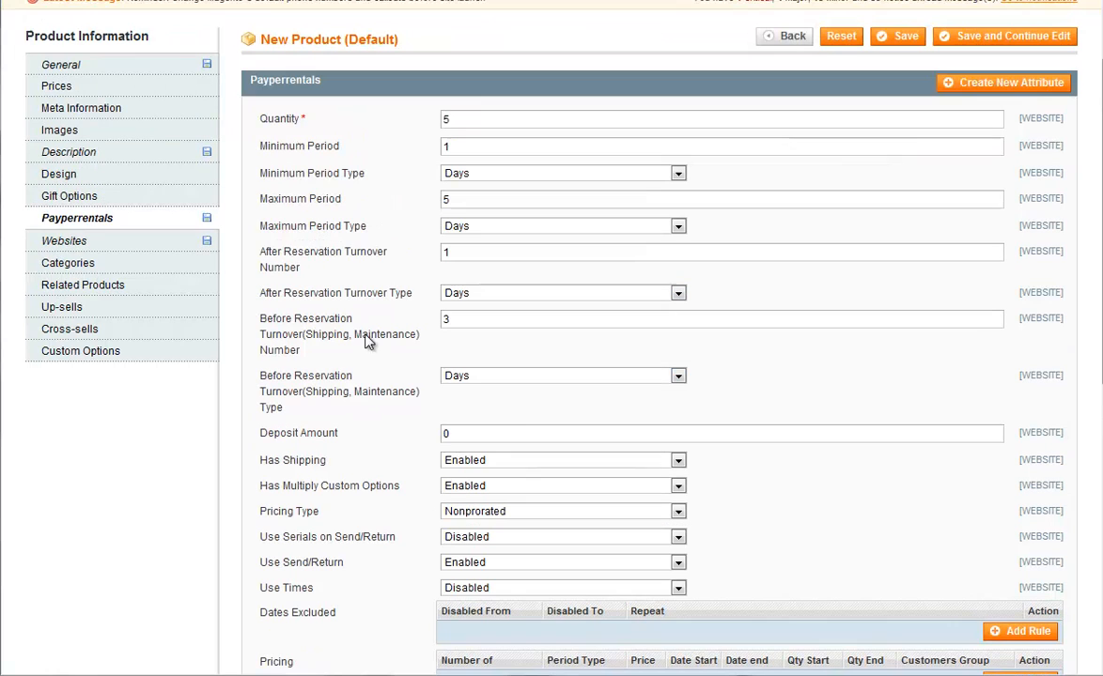
pyautogui.click(488, 379)
pyautogui.click(446, 315)
# Review the remaining Payperrentals settings, from deposit, shipping and send/return options to excluded dates, pricing, serial numbers and overbooking.
pyautogui.scroll(-2, 396, 360)
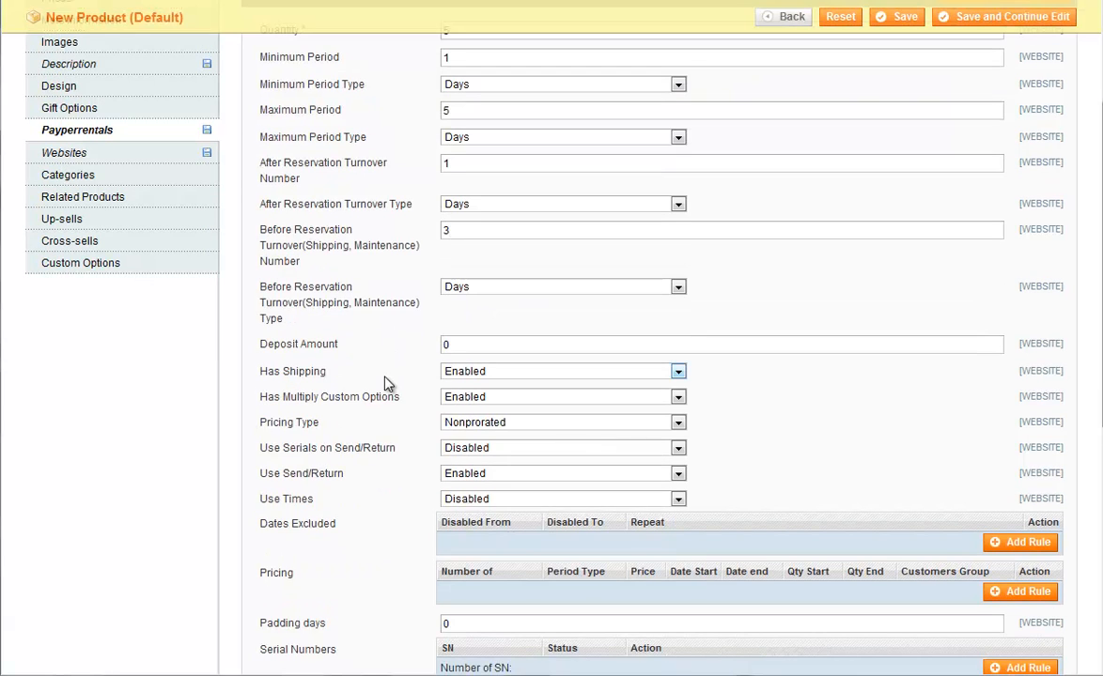
pyautogui.scroll(-2, 385, 367)
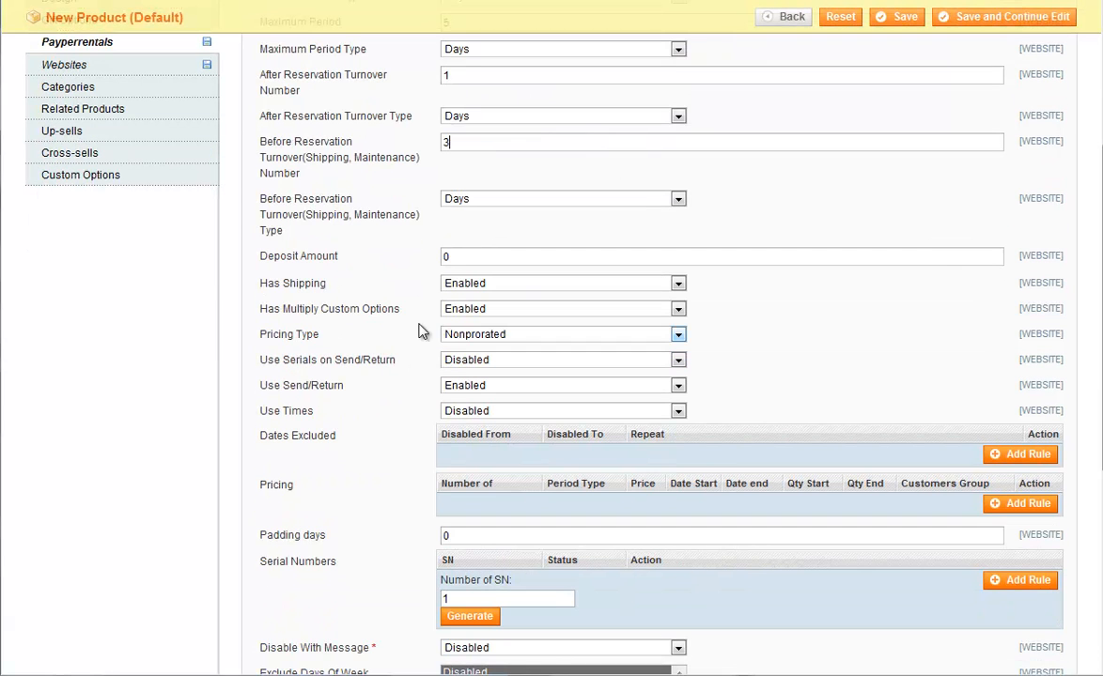
pyautogui.doubleClick(324, 284)
pyautogui.click(348, 306)
pyautogui.scroll(-2, 355, 357)
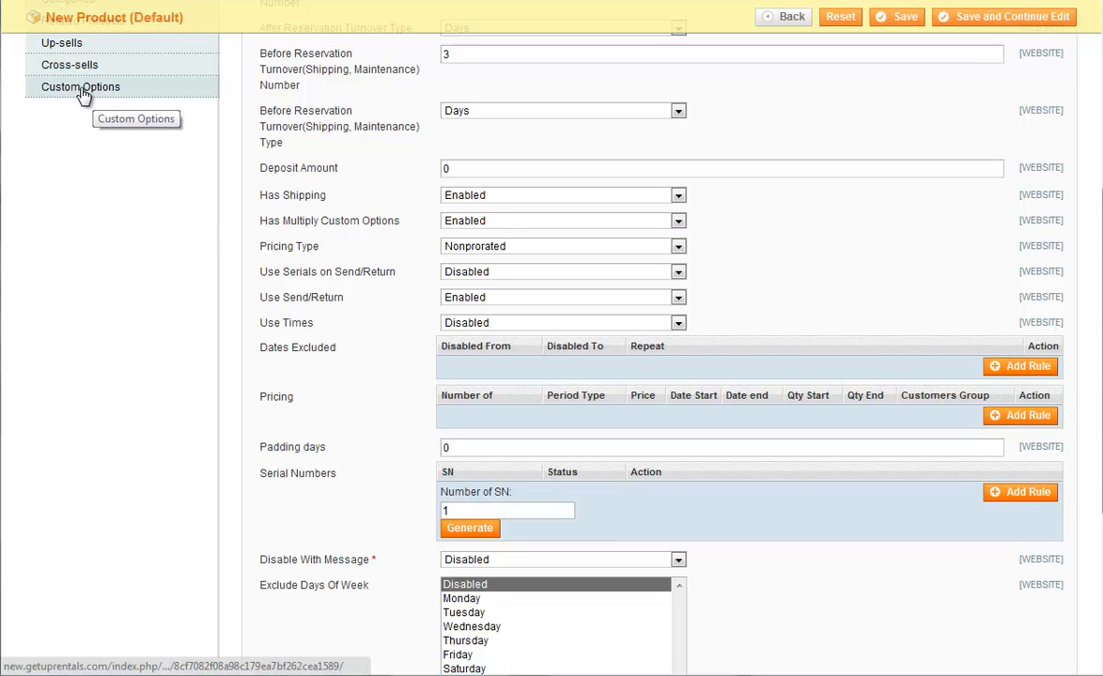
pyautogui.scroll(2, 390, 346)
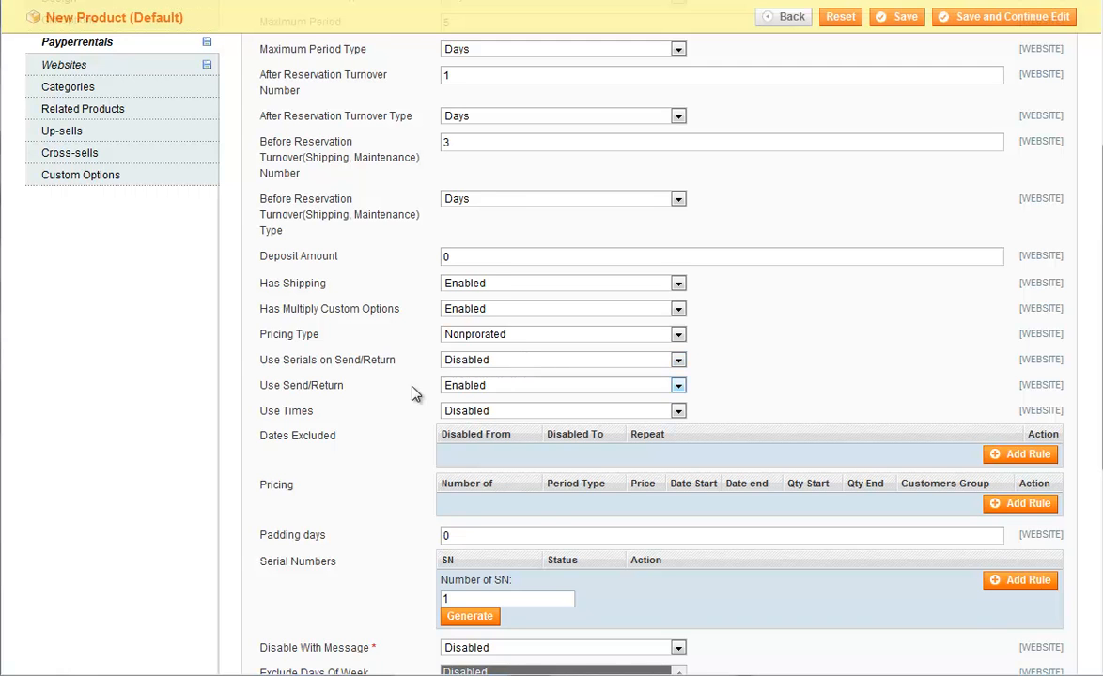
pyautogui.scroll(-2, 416, 391)
pyautogui.doubleClick(302, 386)
pyautogui.click(357, 394)
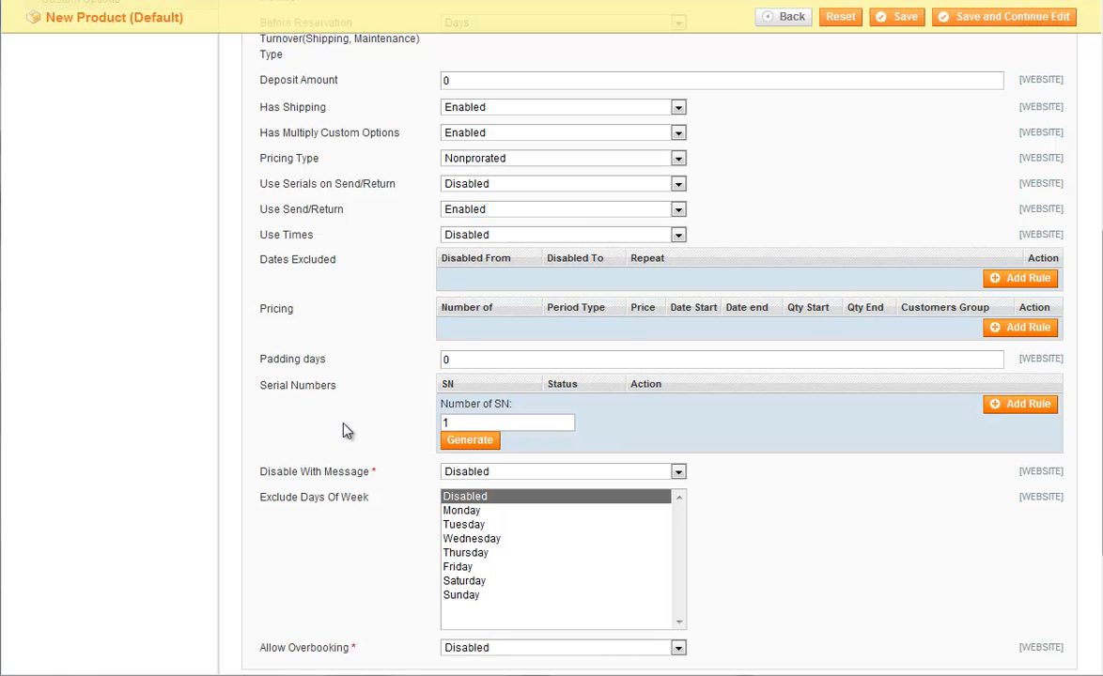
pyautogui.scroll(1, 340, 454)
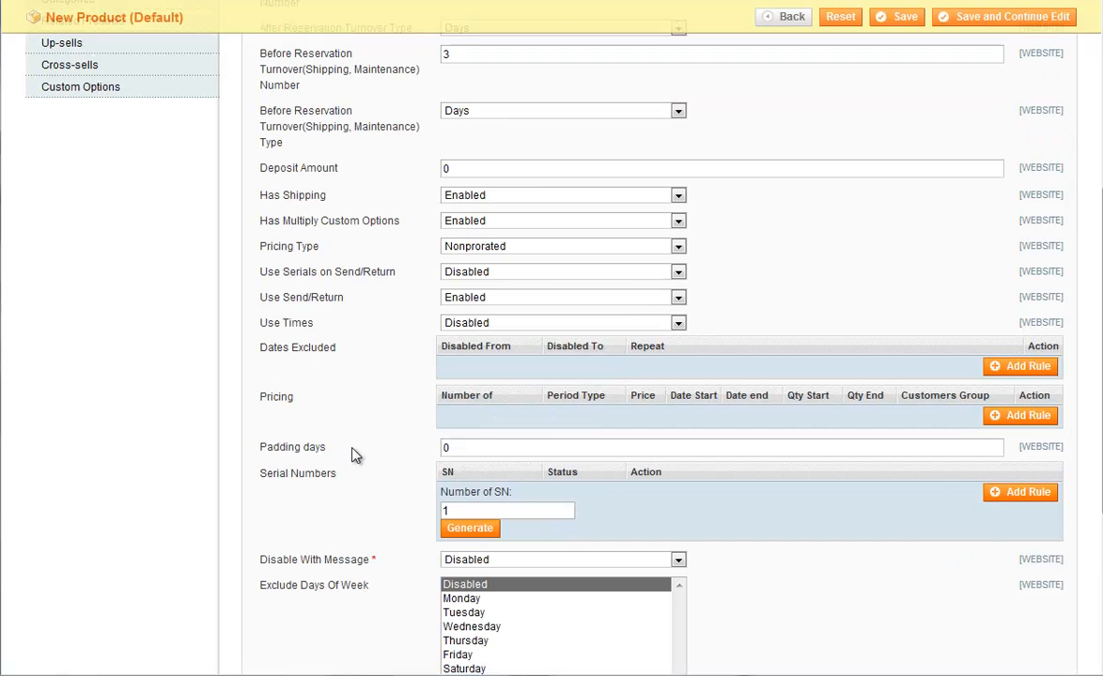
pyautogui.scroll(1, 350, 454)
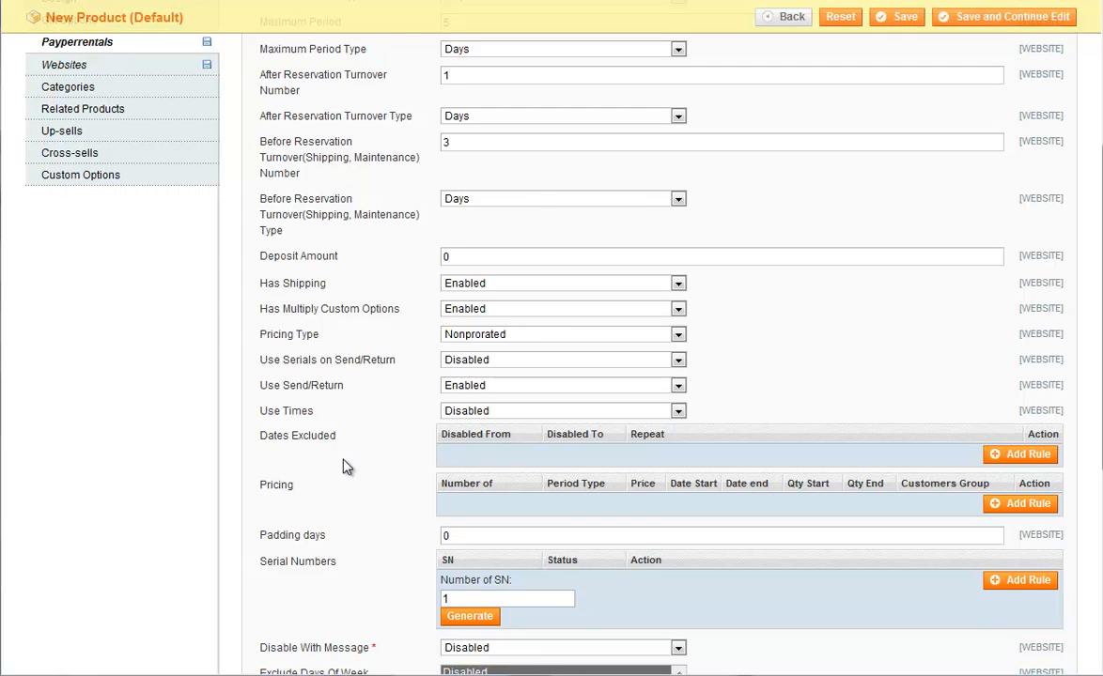
# Check the repeat options of a trial excluded-dates rule and remove the empty rule.
pyautogui.scroll(-2, 357, 444)
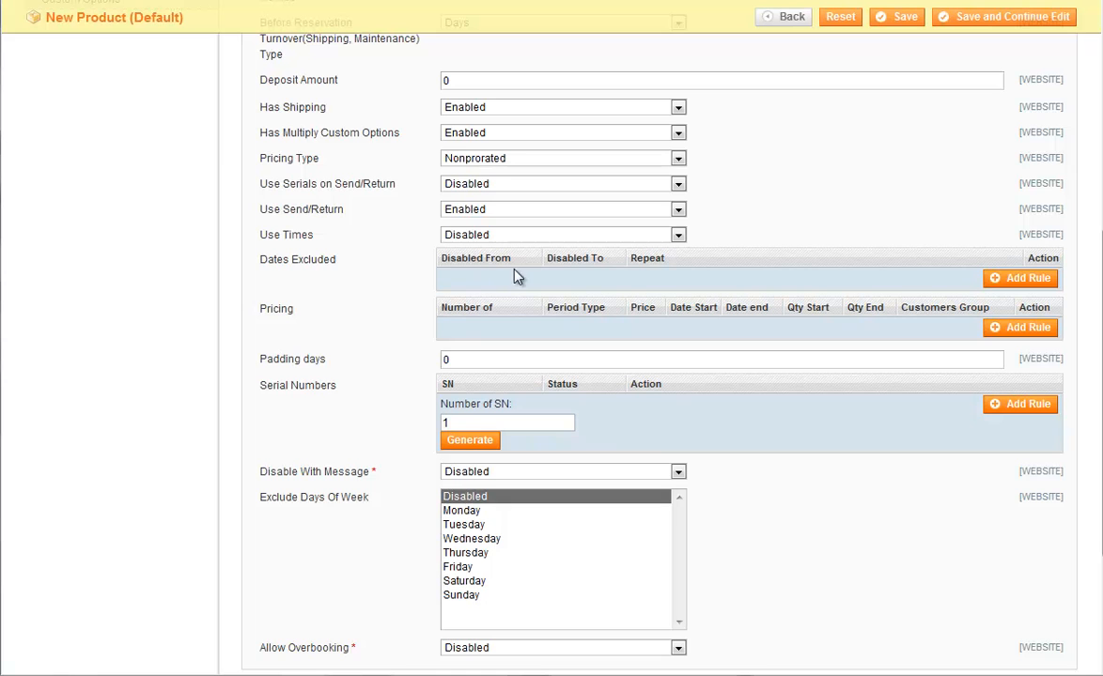
pyautogui.click(1010, 279)
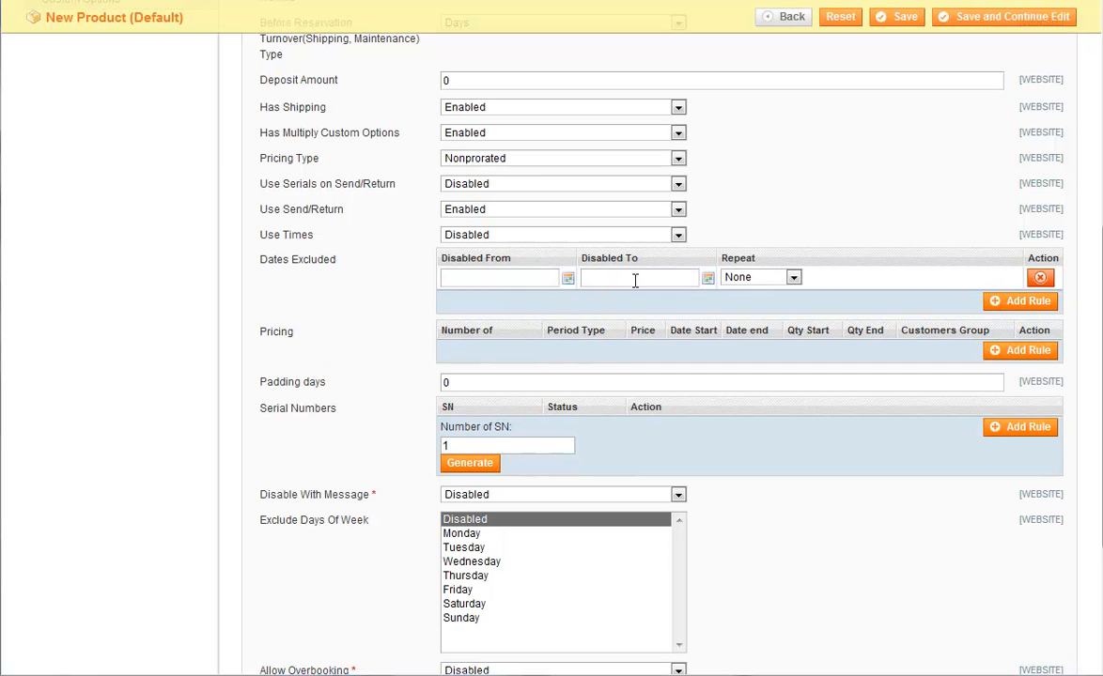
pyautogui.click(771, 278)
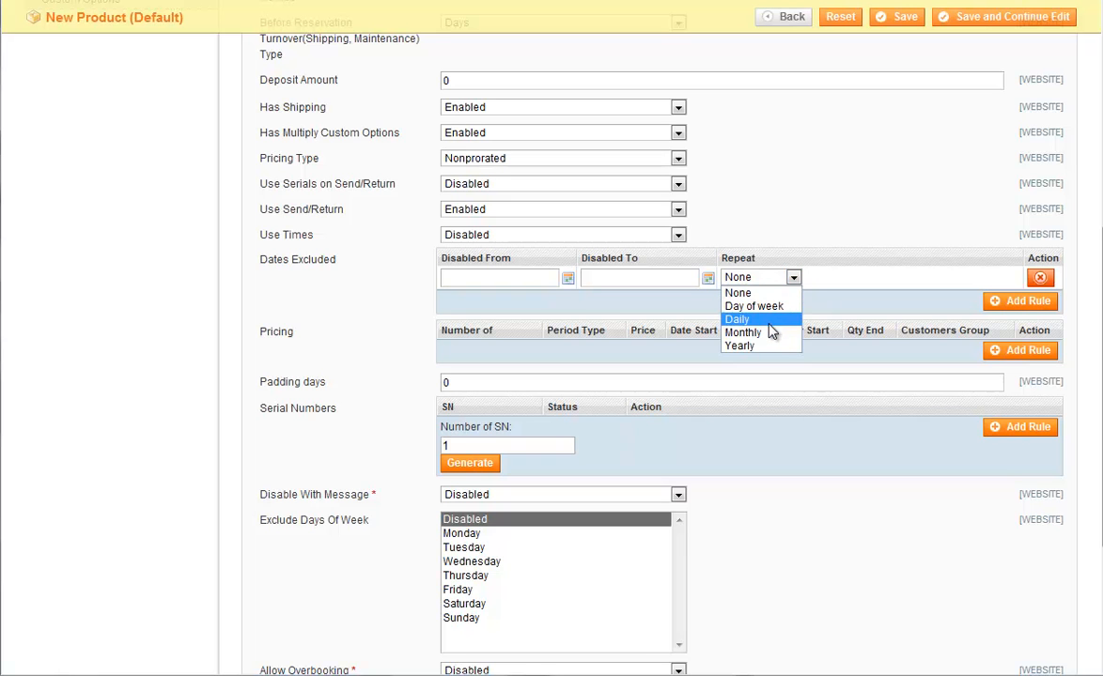
pyautogui.click(354, 301)
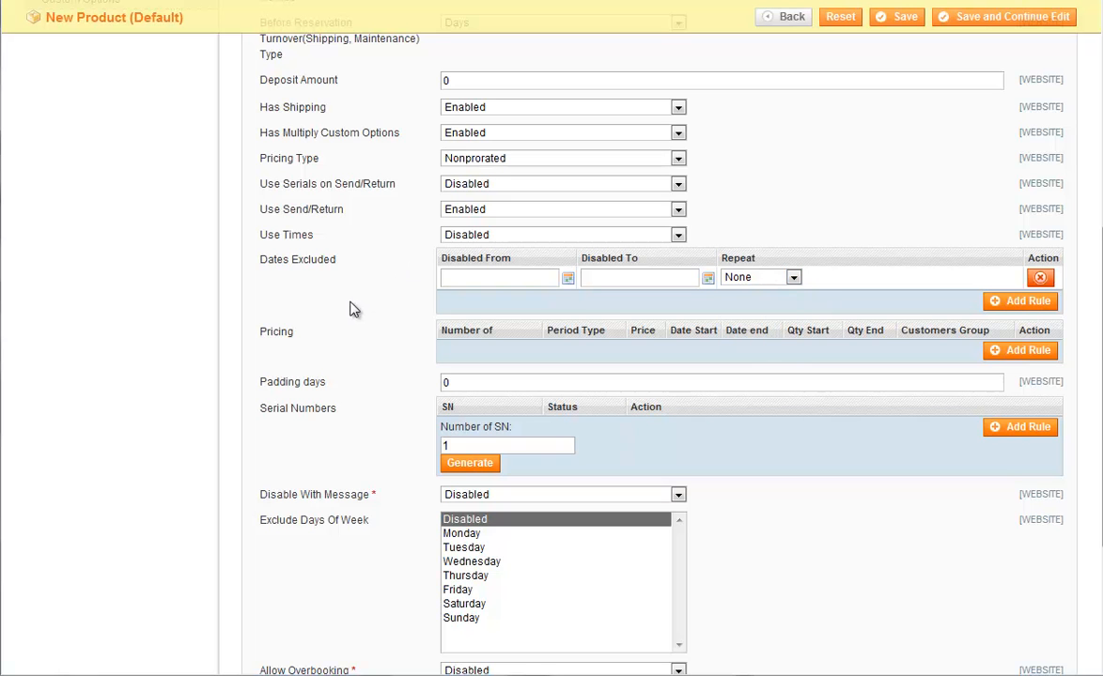
pyautogui.click(1040, 278)
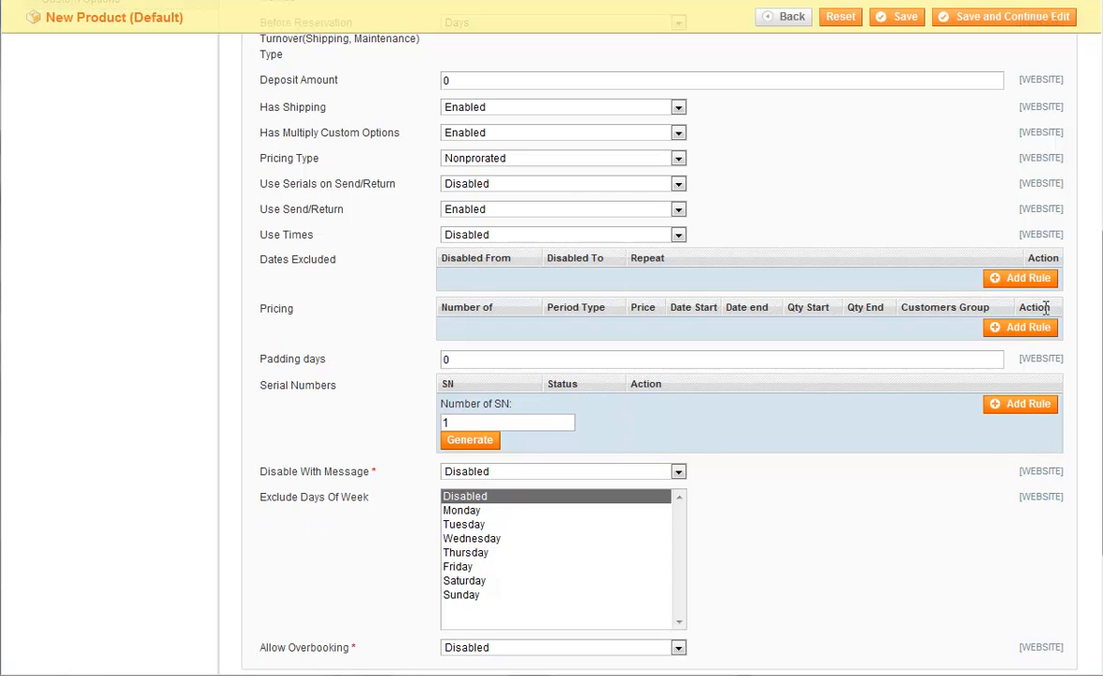
# Add a pricing rule for 1 Days at a price of 50 for the customers group Any.
pyautogui.click(1029, 329)
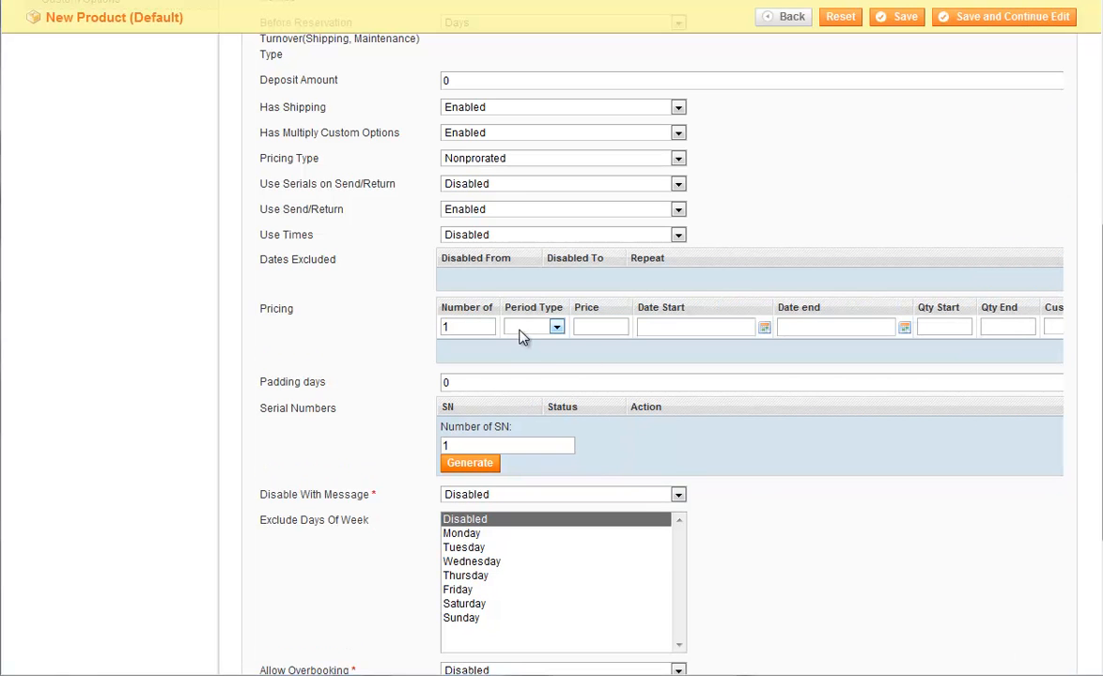
pyautogui.click(556, 326)
pyautogui.click(541, 371)
pyautogui.click(604, 329)
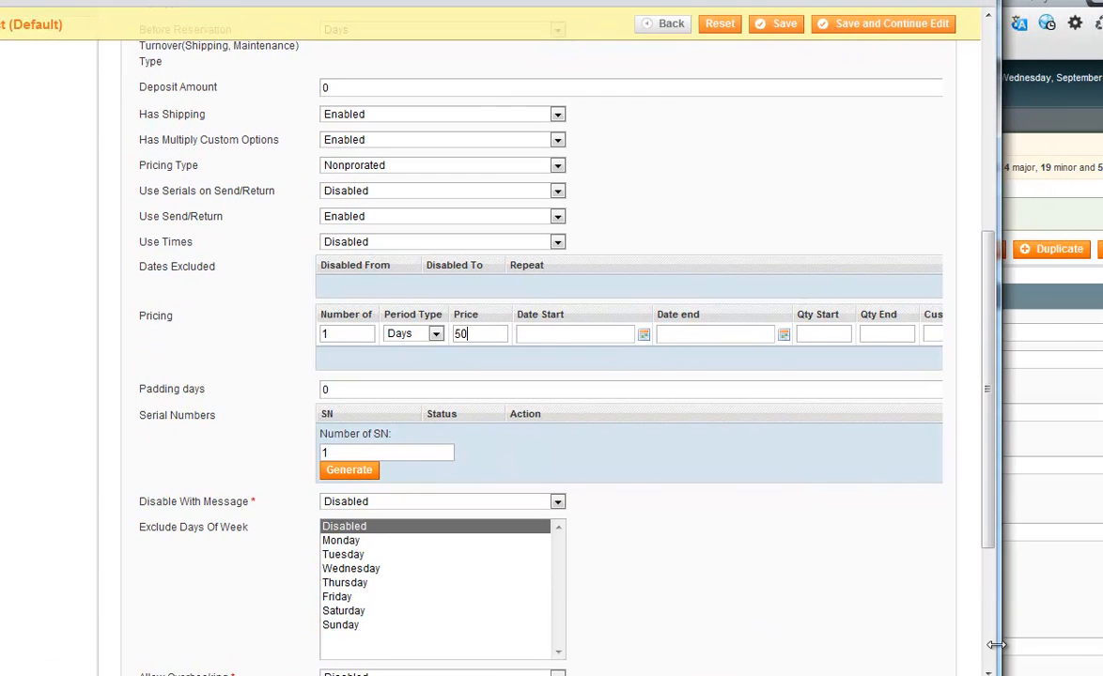
pyautogui.moveTo(999, 675); pyautogui.dragTo(1102, 674)
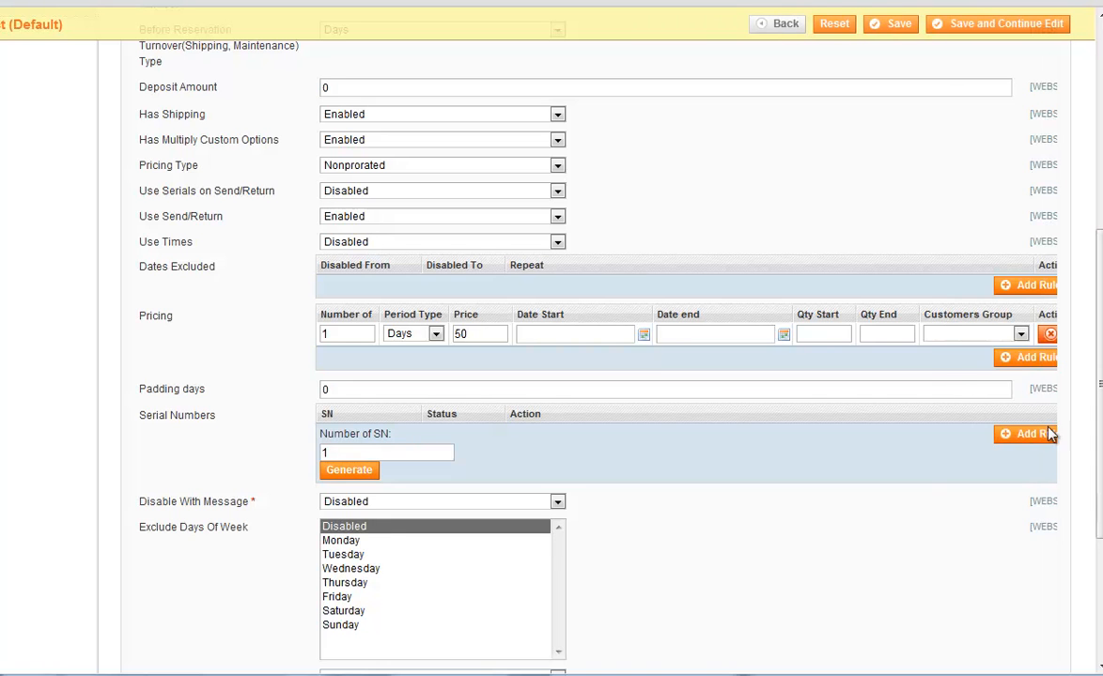
pyautogui.click(1008, 335)
pyautogui.click(938, 347)
# Assign the new product to the Electronics category and save it while staying in edit mode.
pyautogui.moveTo(1097, 453); pyautogui.dragTo(1097, 554)
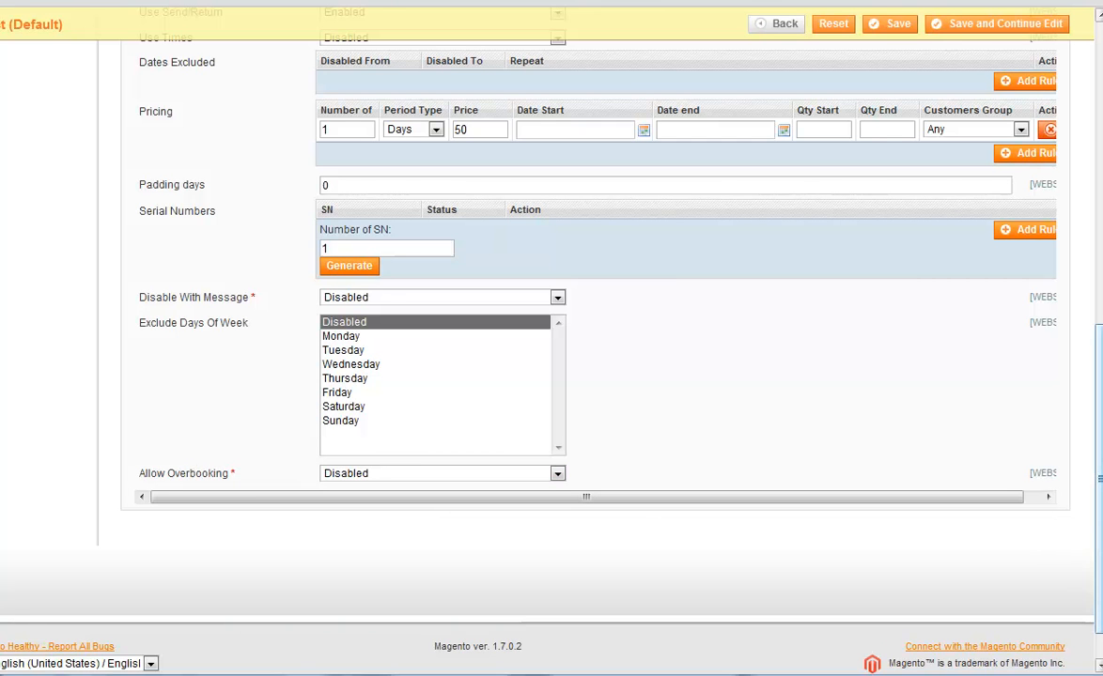
pyautogui.moveTo(1097, 540); pyautogui.dragTo(1098, 285)
pyautogui.moveTo(1097, 672); pyautogui.dragTo(1011, 675)
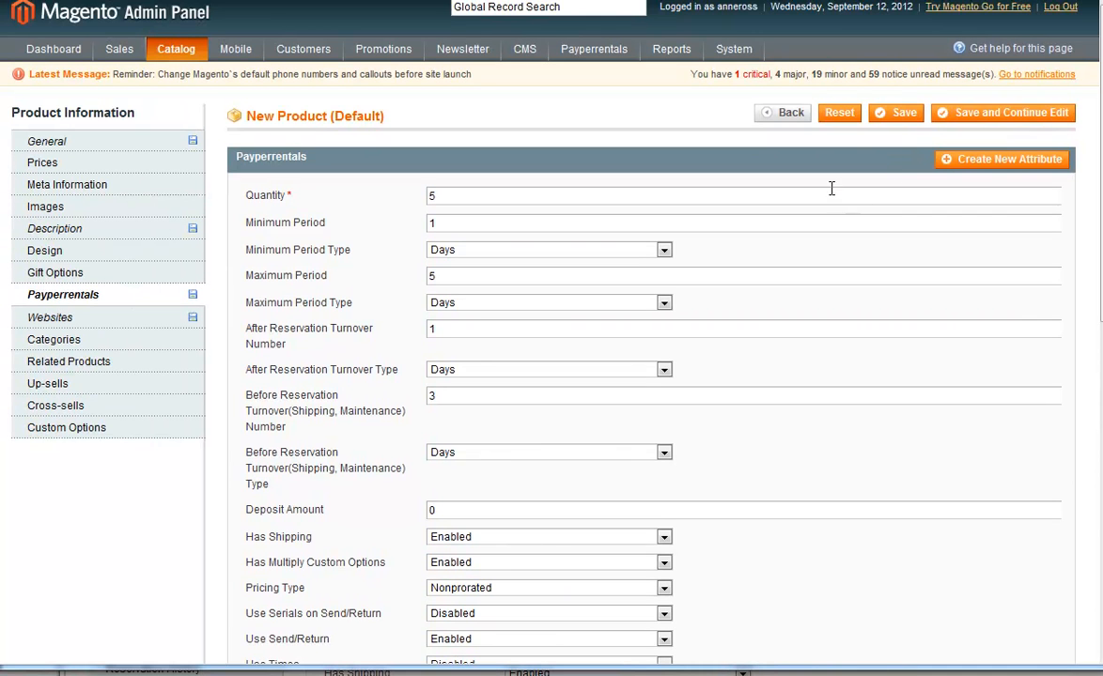
pyautogui.click(94, 342)
pyautogui.click(290, 217)
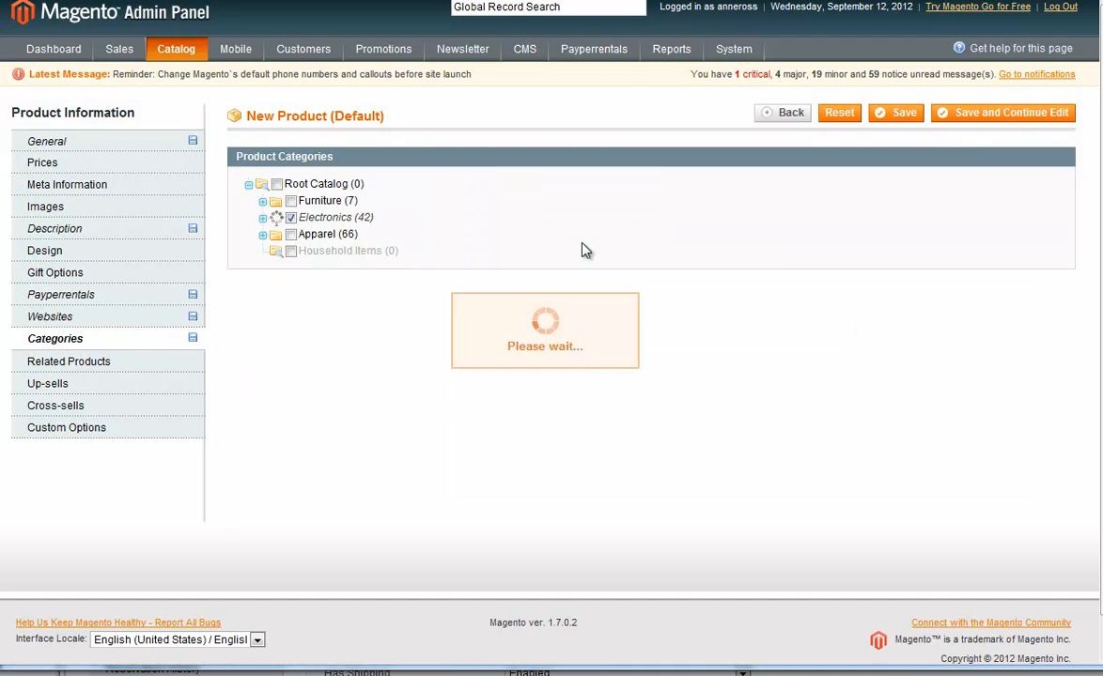
pyautogui.click(978, 118)
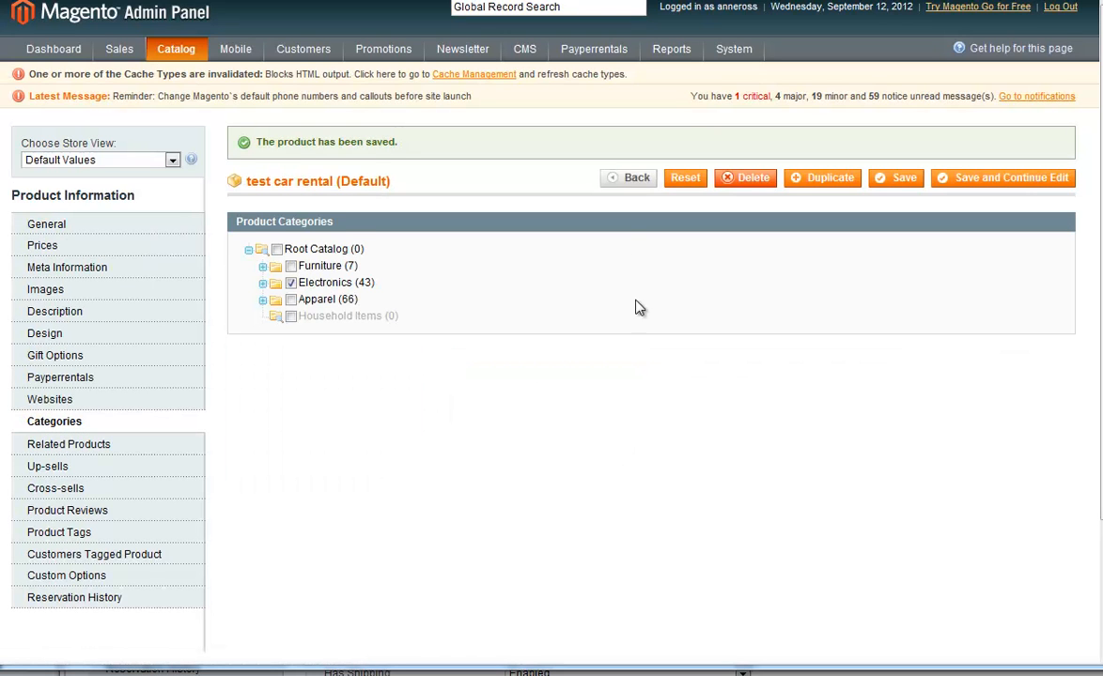
# Open Index Management in a separate tab and reindex the data of all indexes.
pyautogui.moveTo(729, 54)
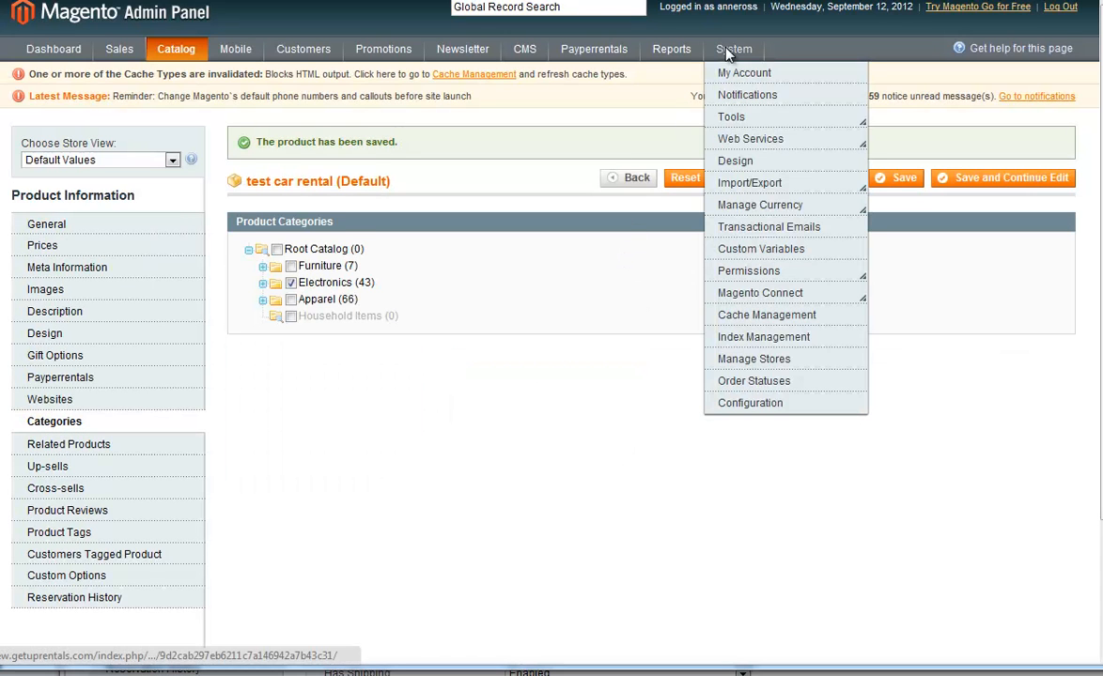
pyautogui.rightClick(757, 338)
pyautogui.click(778, 347)
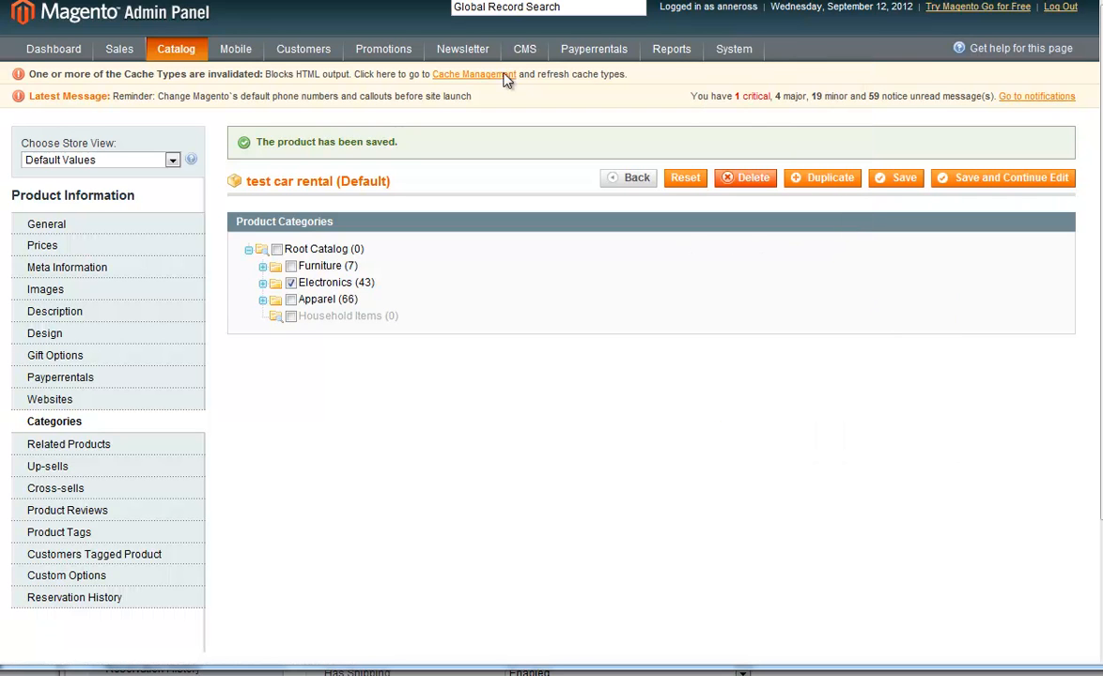
pyautogui.hotkey('ctrl', 'Tab')
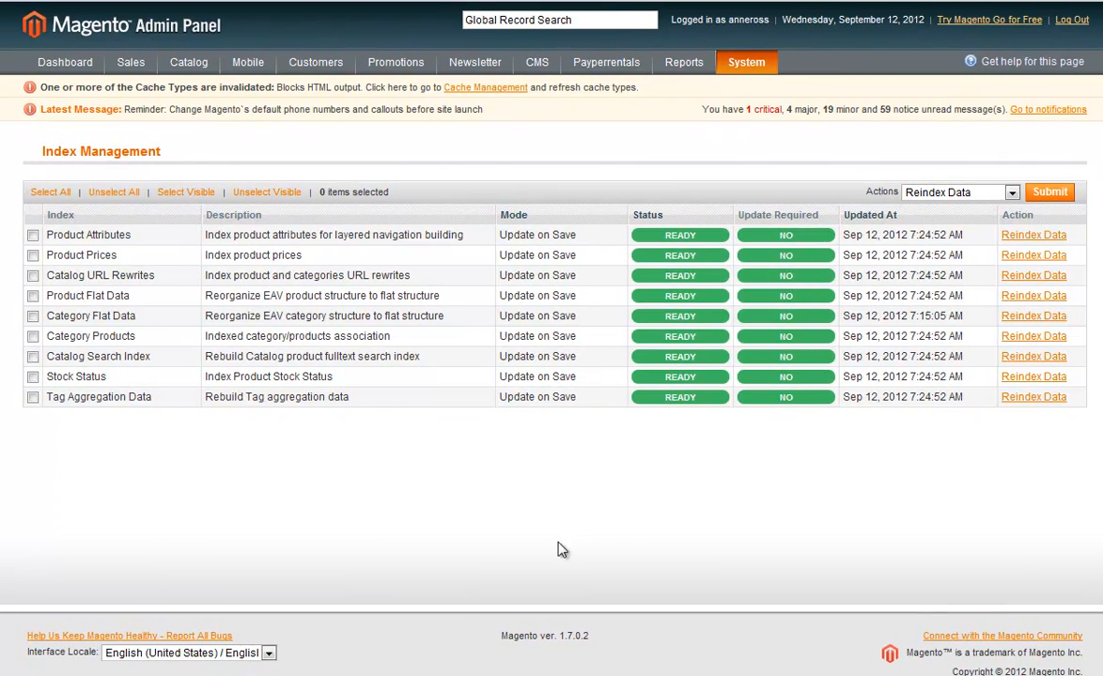
pyautogui.click(54, 192)
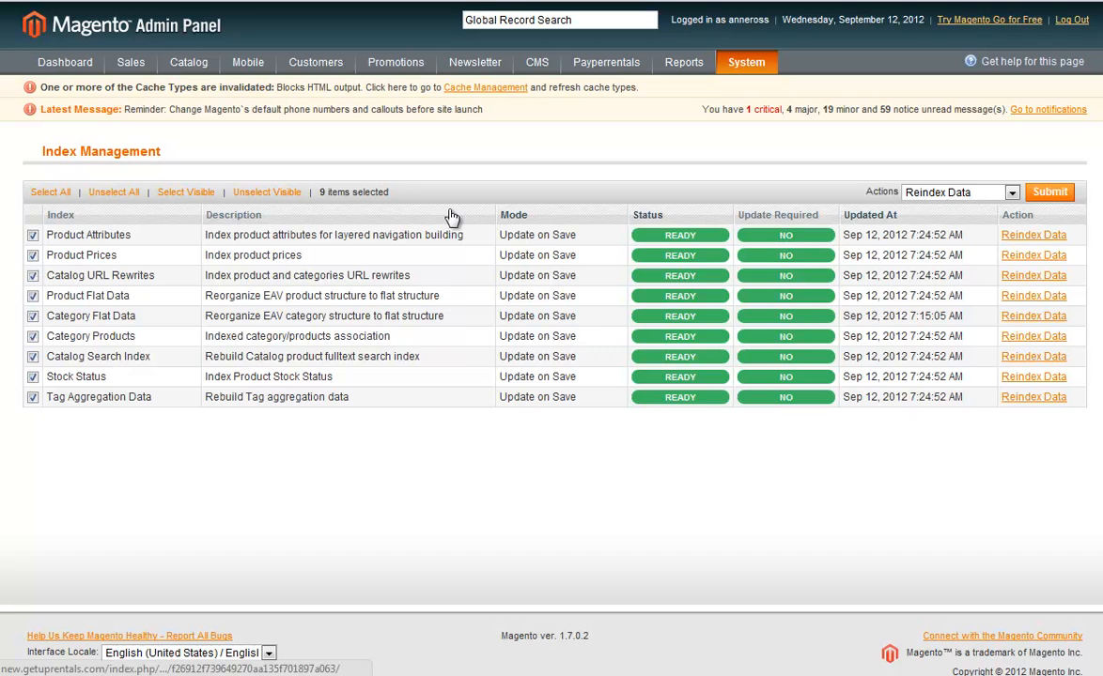
pyautogui.click(1048, 193)
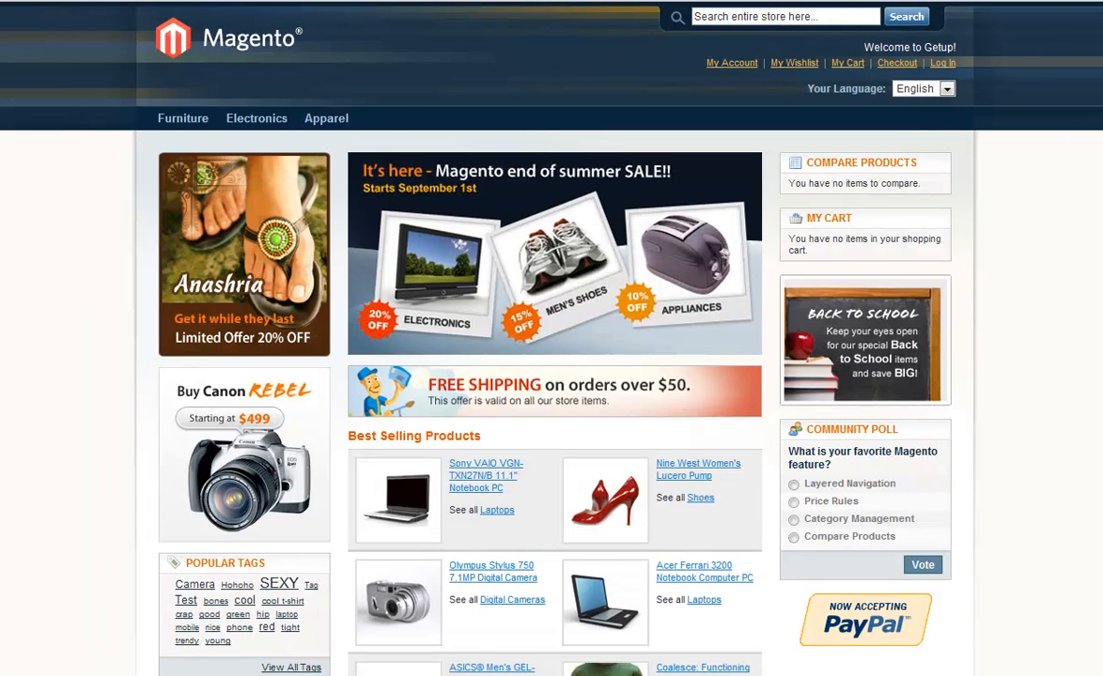
# Look through the storefront's Electronics category page for the new rental product.
pyautogui.click(258, 120)
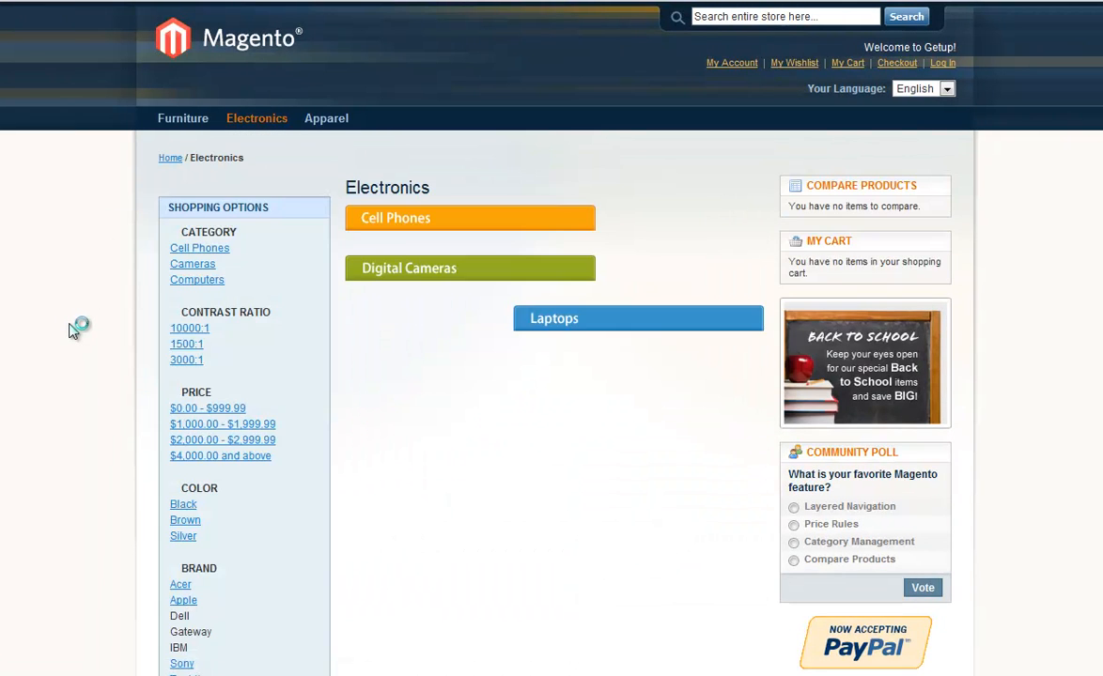
pyautogui.scroll(-5, 72, 331)
pyautogui.scroll(-10, 73, 330)
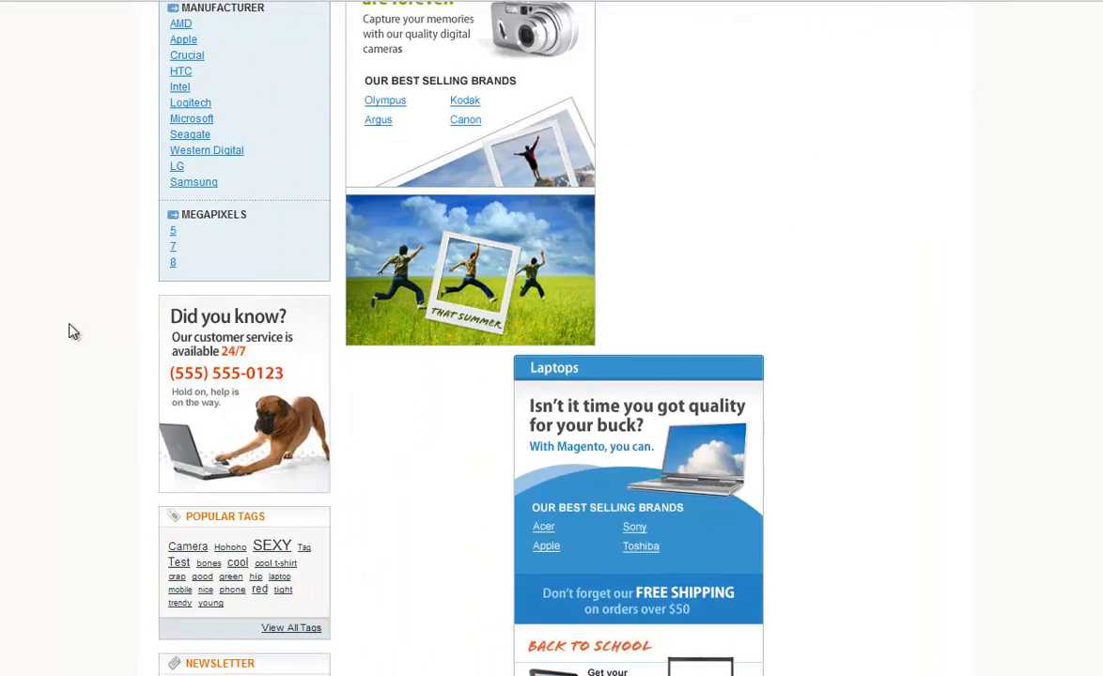
pyautogui.scroll(8, 72, 330)
pyautogui.scroll(8, 72, 331)
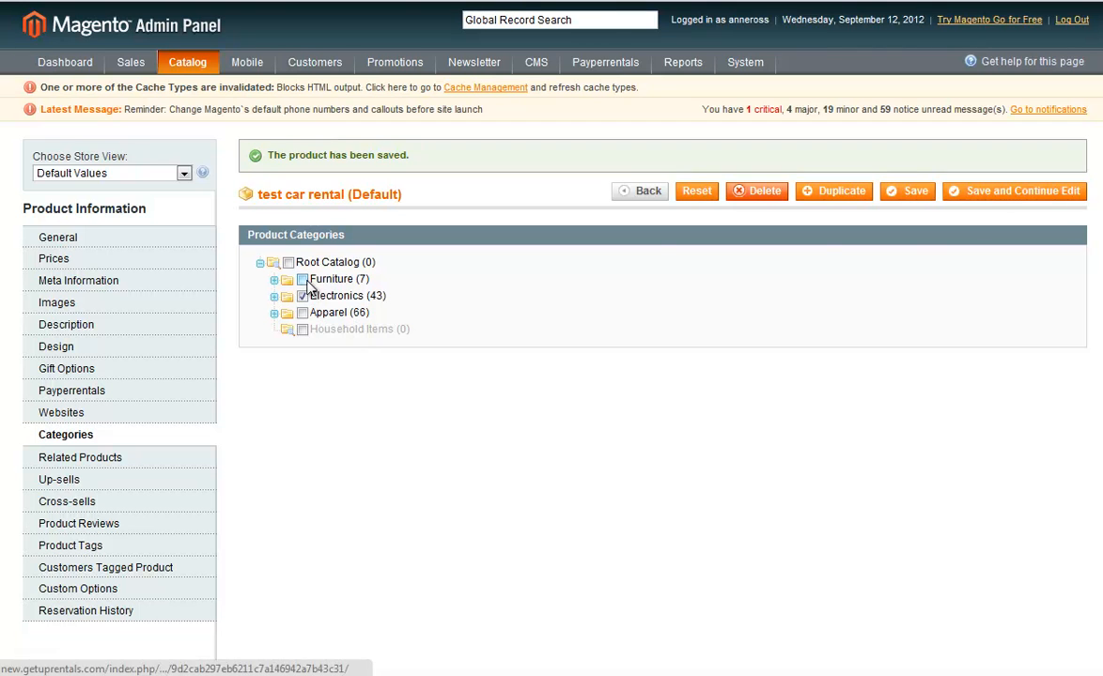
# Add the test car rental product to the Furniture category as well and save it.
pyautogui.click(302, 280)
pyautogui.click(1007, 197)
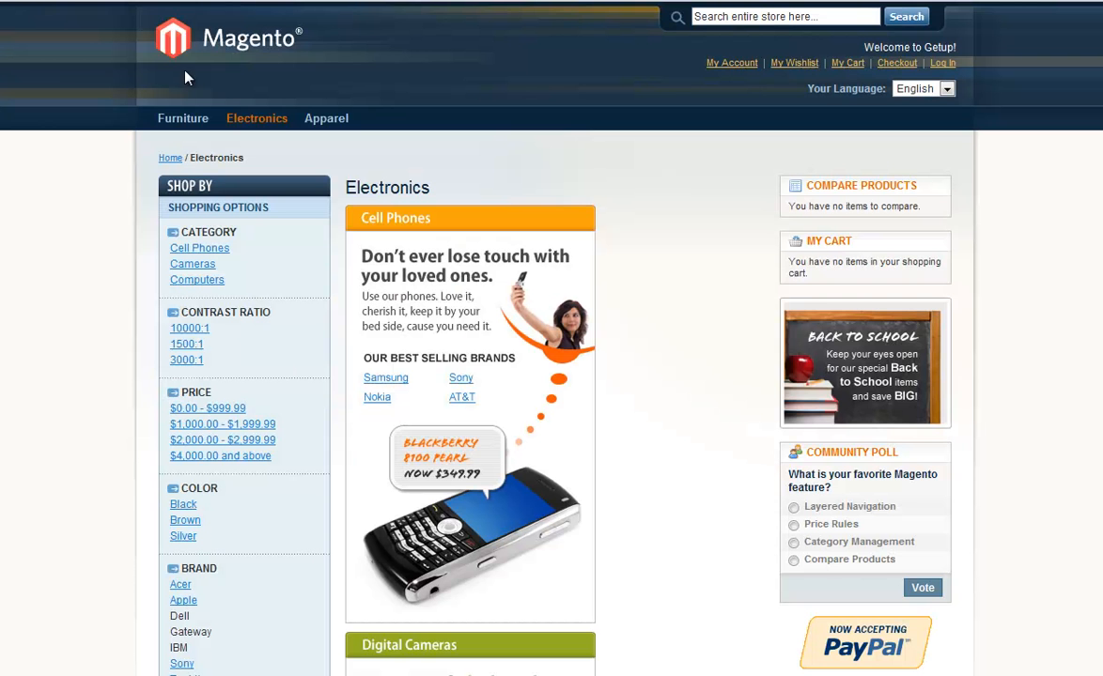
# Open the test car rental product page from the storefront's Furniture category.
pyautogui.click(183, 118)
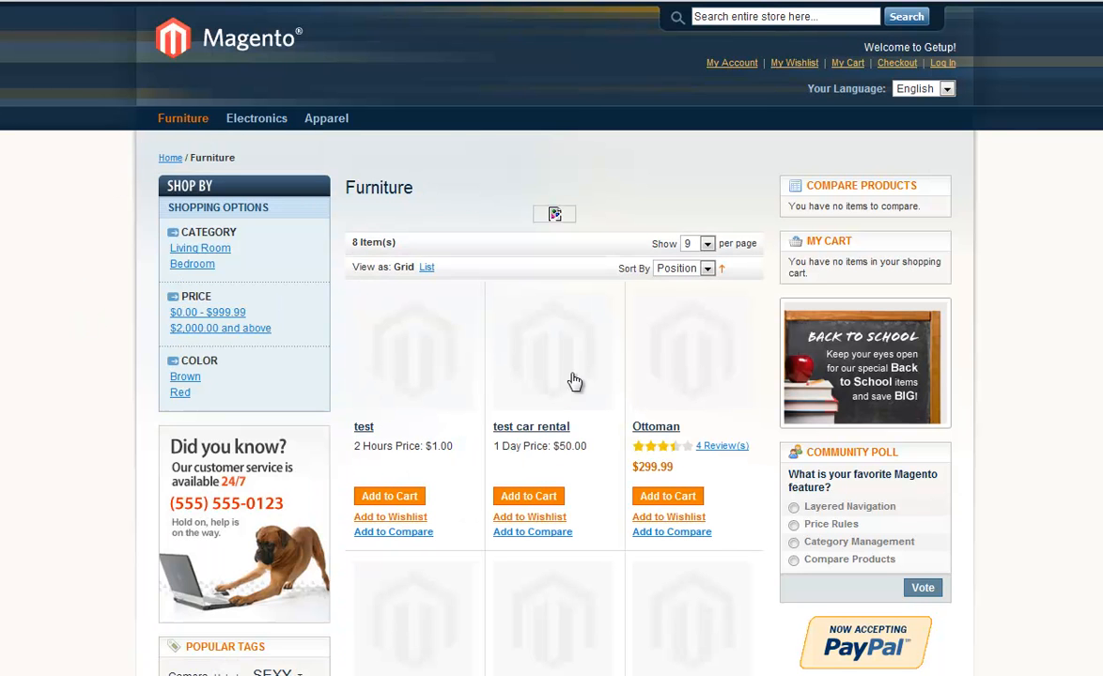
pyautogui.click(556, 371)
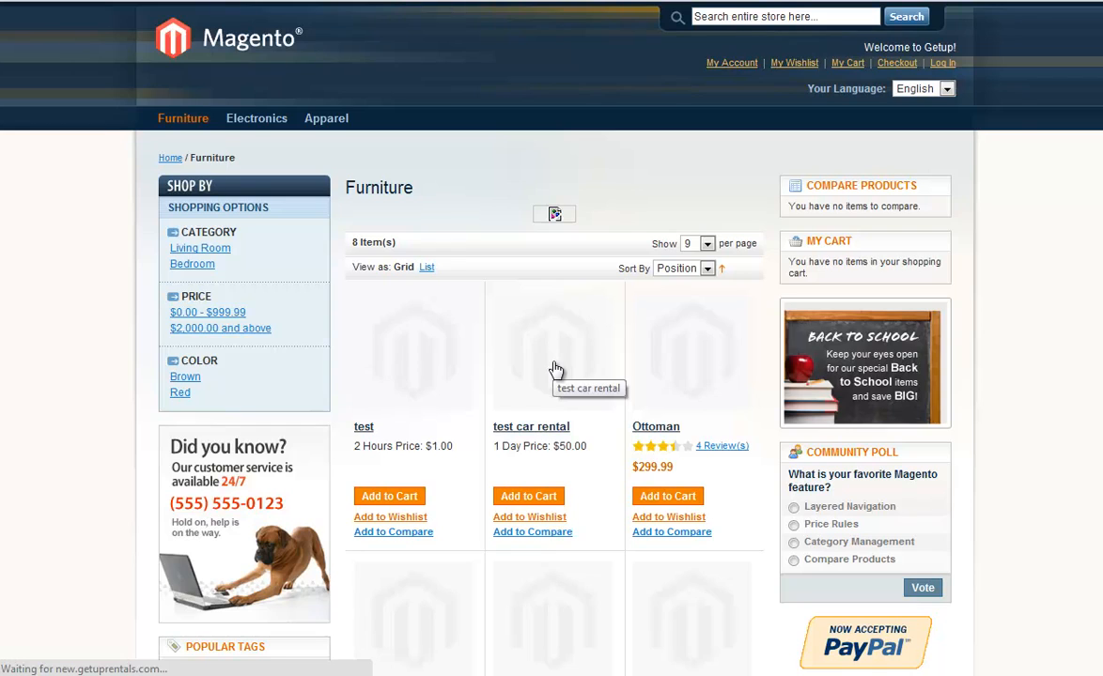
pyautogui.scroll(-2, 467, 430)
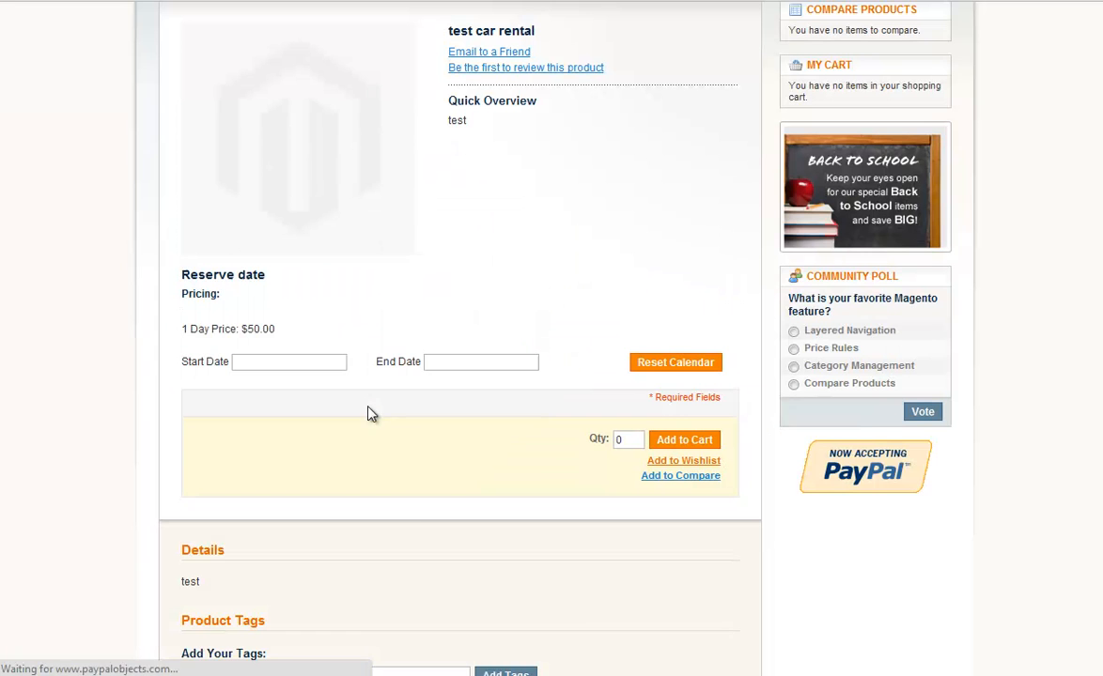
# Reserve the test car rental from 09/13/2012 to 09/14/2012 and add it to the cart.
pyautogui.click(336, 368)
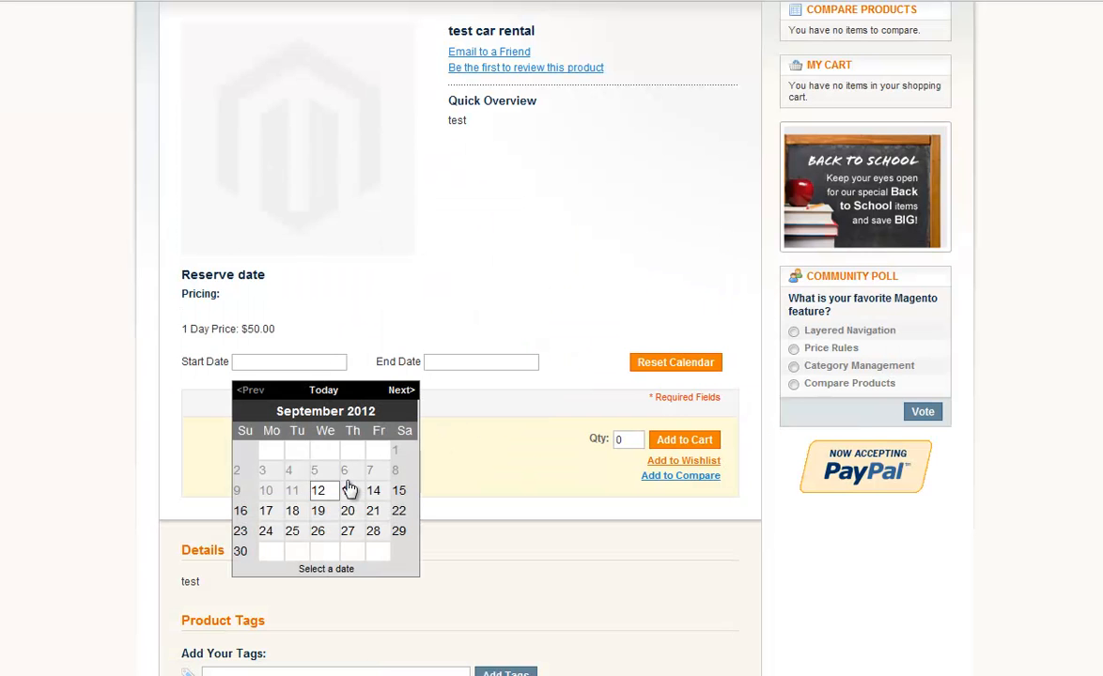
pyautogui.click(346, 435)
pyautogui.click(472, 373)
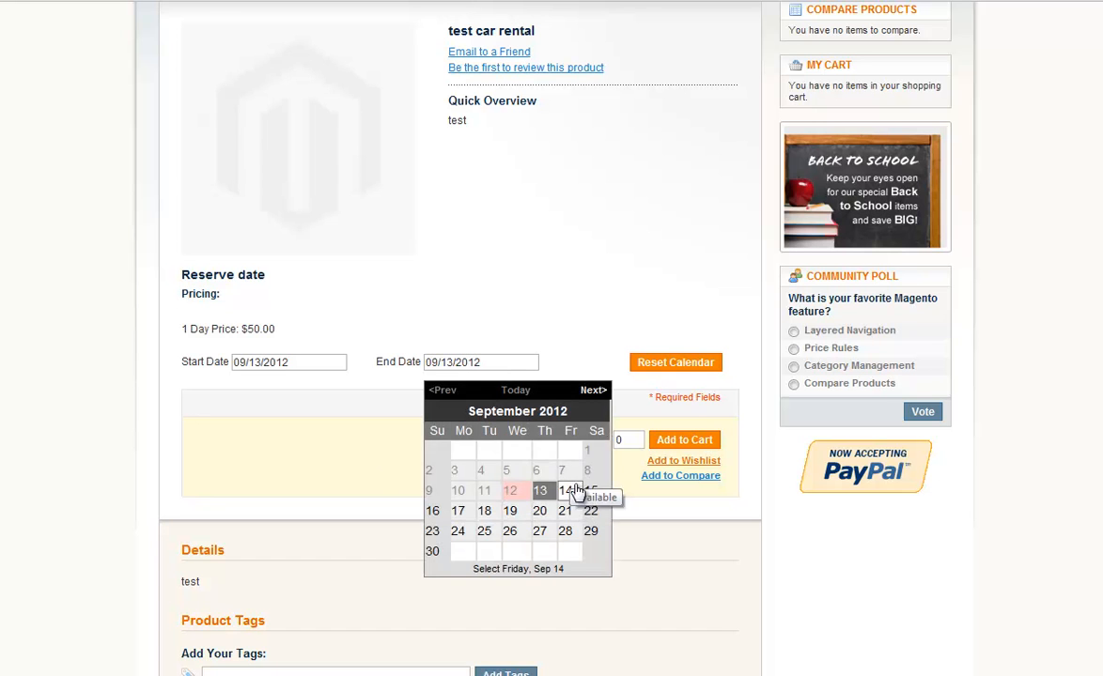
pyautogui.click(564, 490)
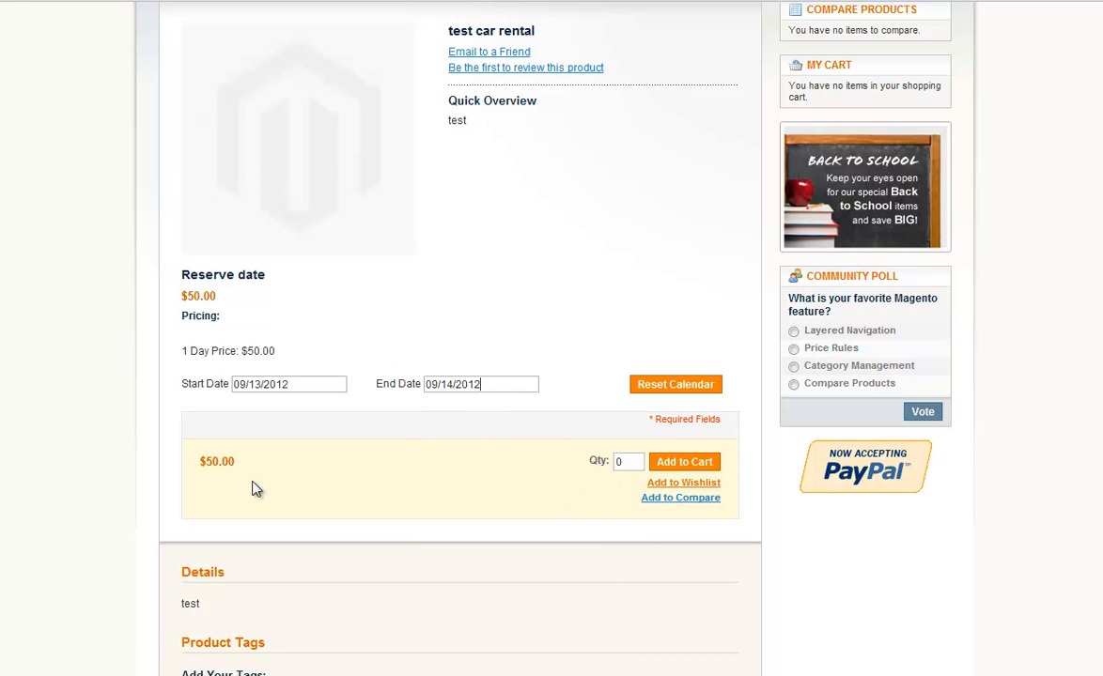
pyautogui.click(660, 461)
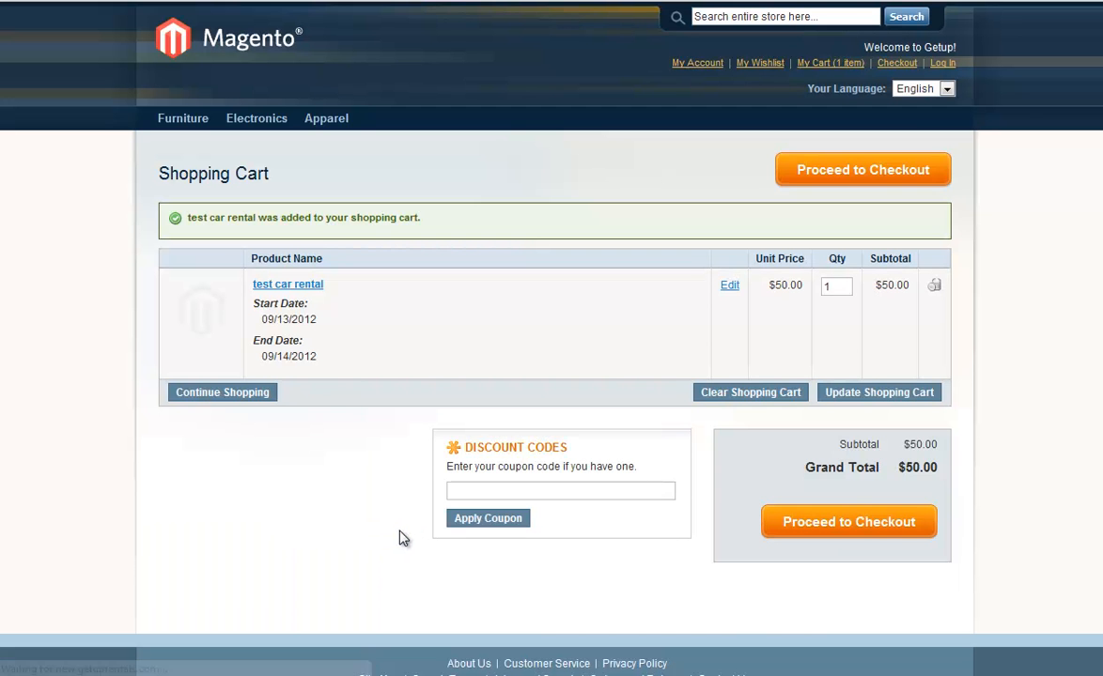
# Proceed to checkout and log in as a registered customer with the account's e-mail address and password.
pyautogui.click(821, 523)
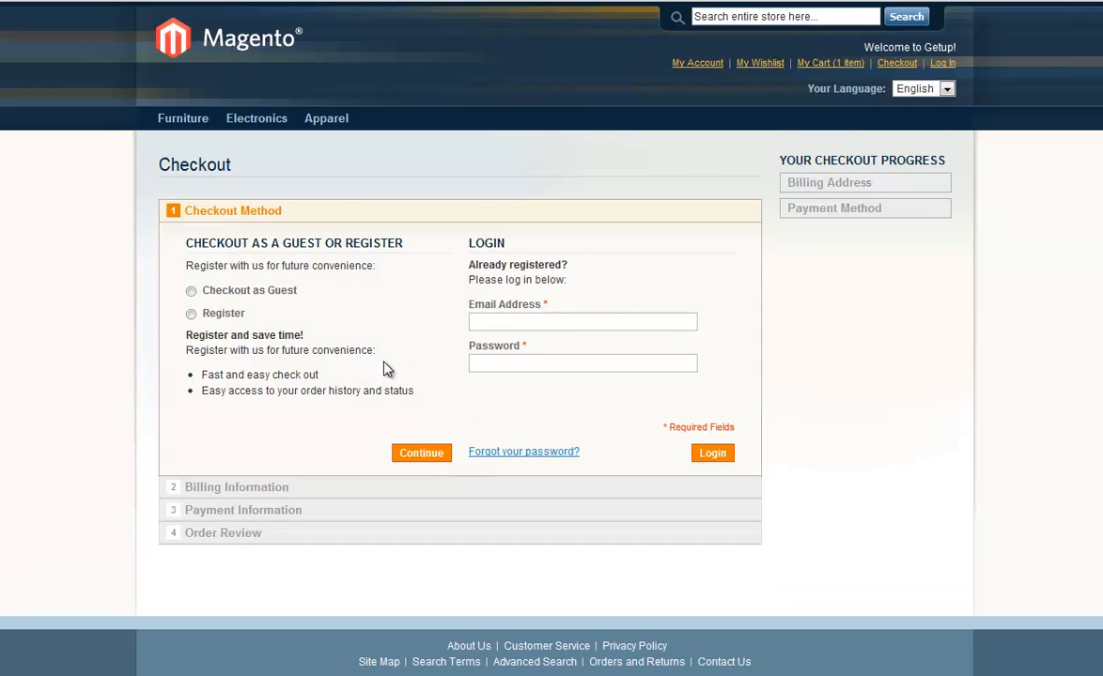
pyautogui.click(544, 318)
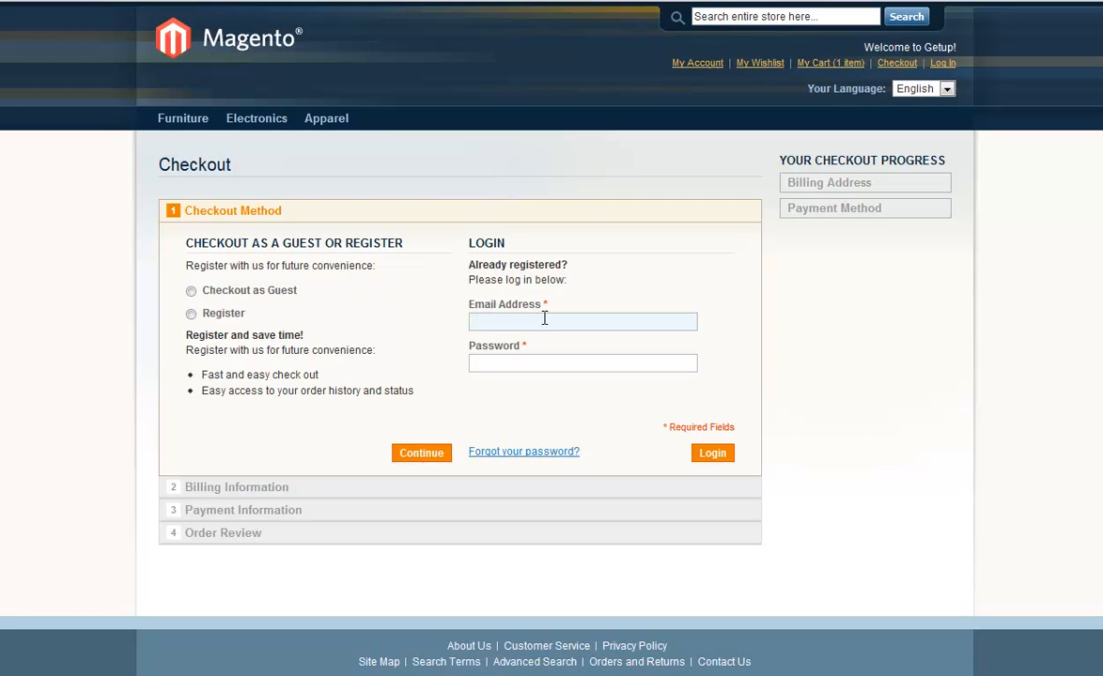
pyautogui.click(547, 342)
pyautogui.click(547, 363)
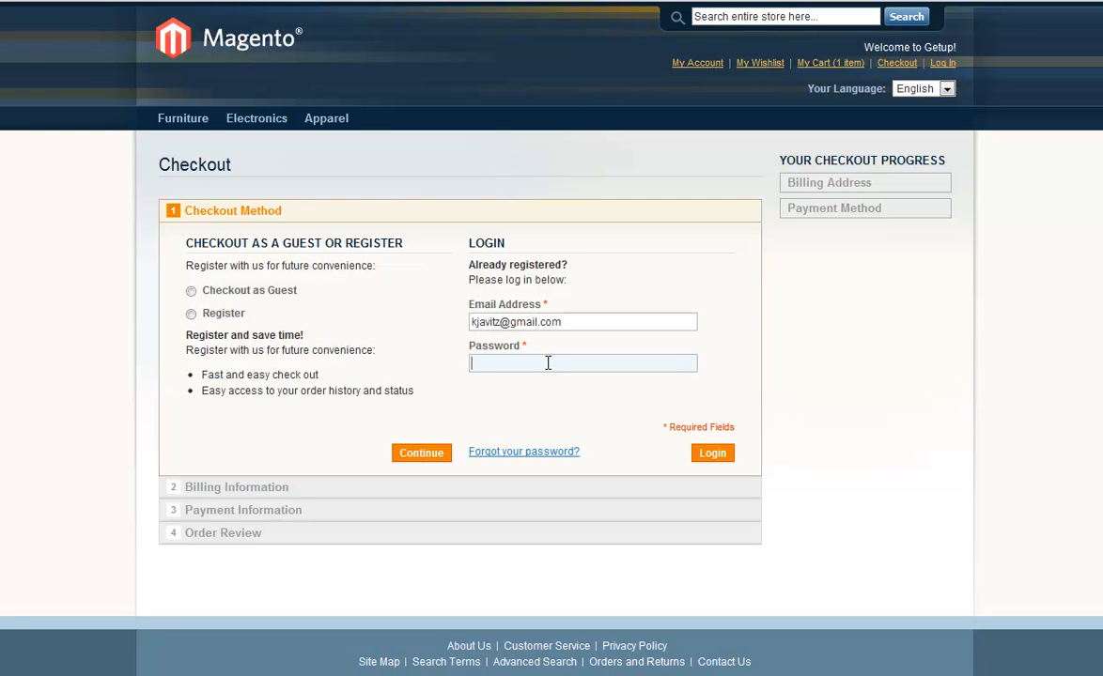
pyautogui.click(711, 455)
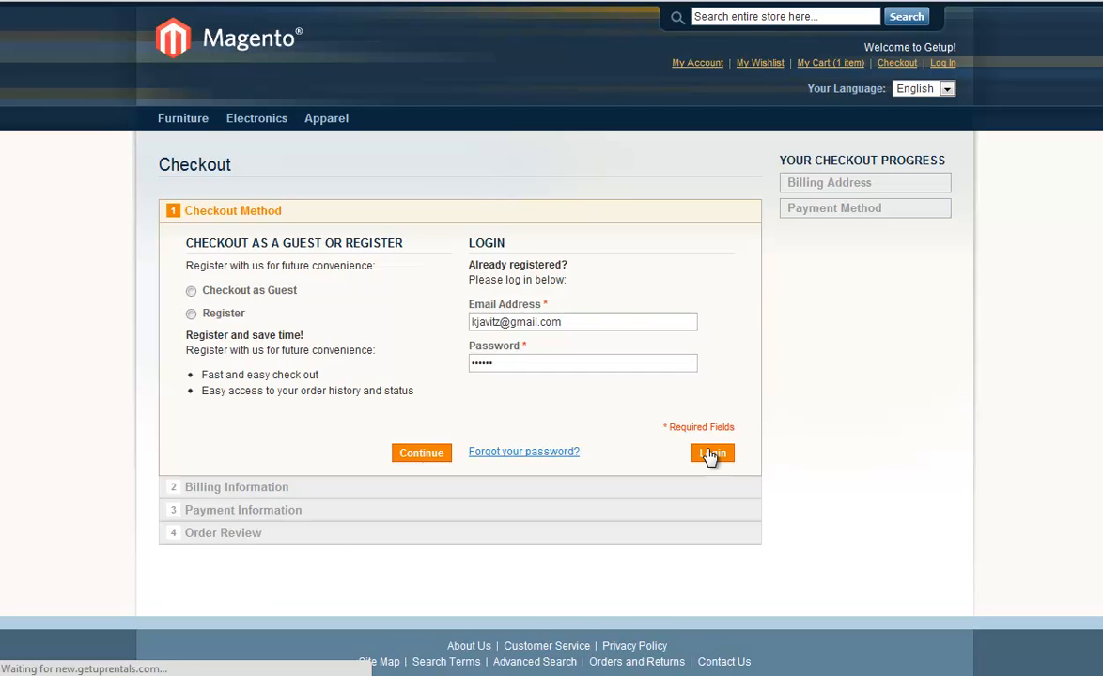
# Place the order with Check / Money order as the payment method and open the order's details.
pyautogui.click(706, 331)
pyautogui.click(696, 376)
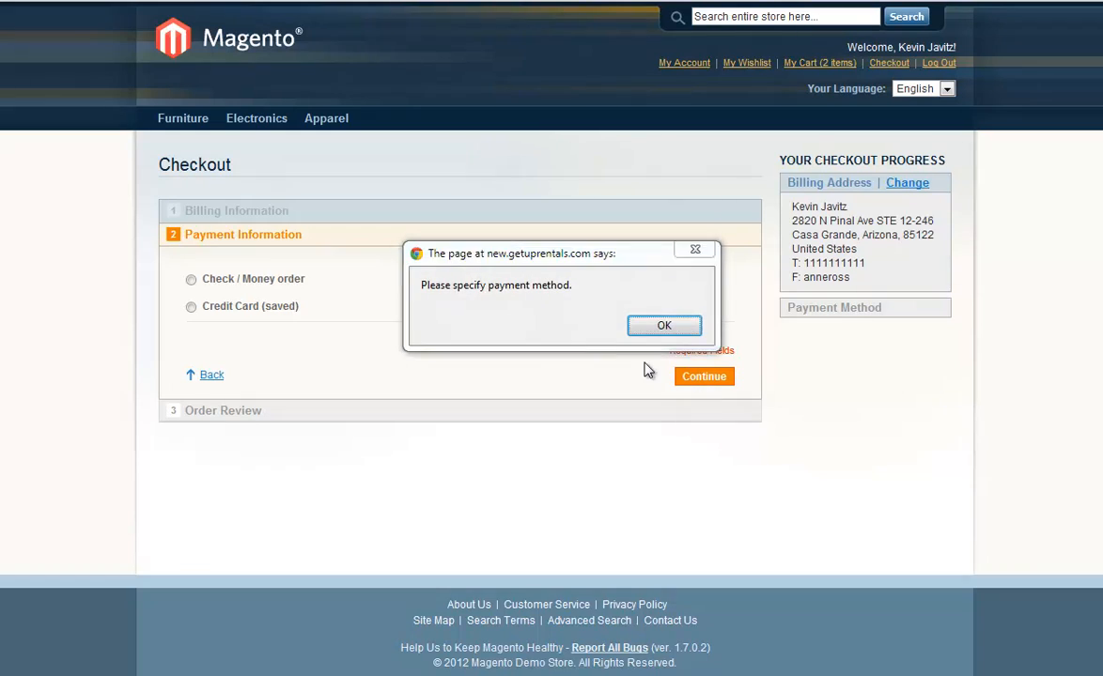
pyautogui.click(650, 326)
pyautogui.click(697, 379)
pyautogui.click(669, 562)
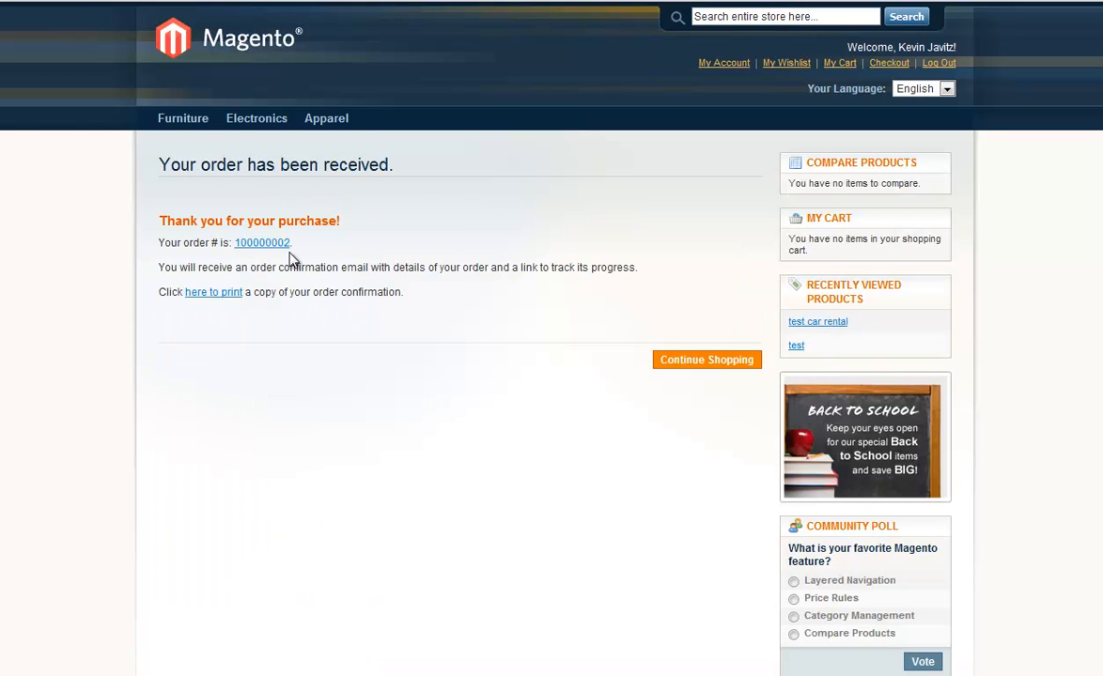
pyautogui.click(267, 246)
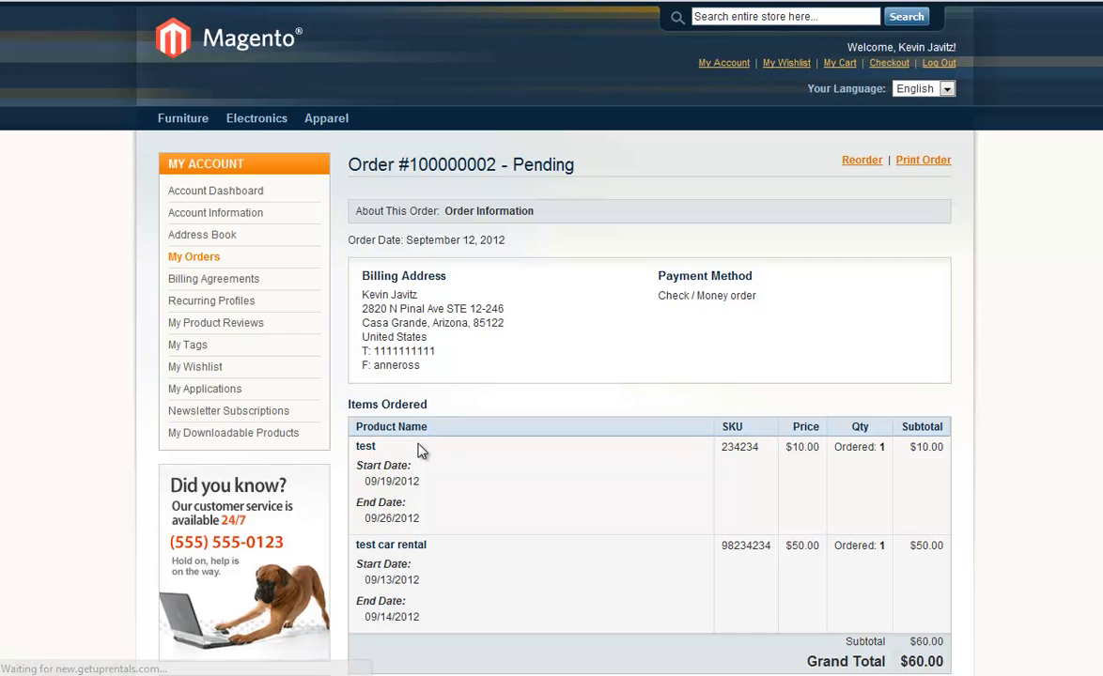
# Review the placed order's billing address, payment method, ordered items and reservation dates.
pyautogui.scroll(-5, 503, 470)
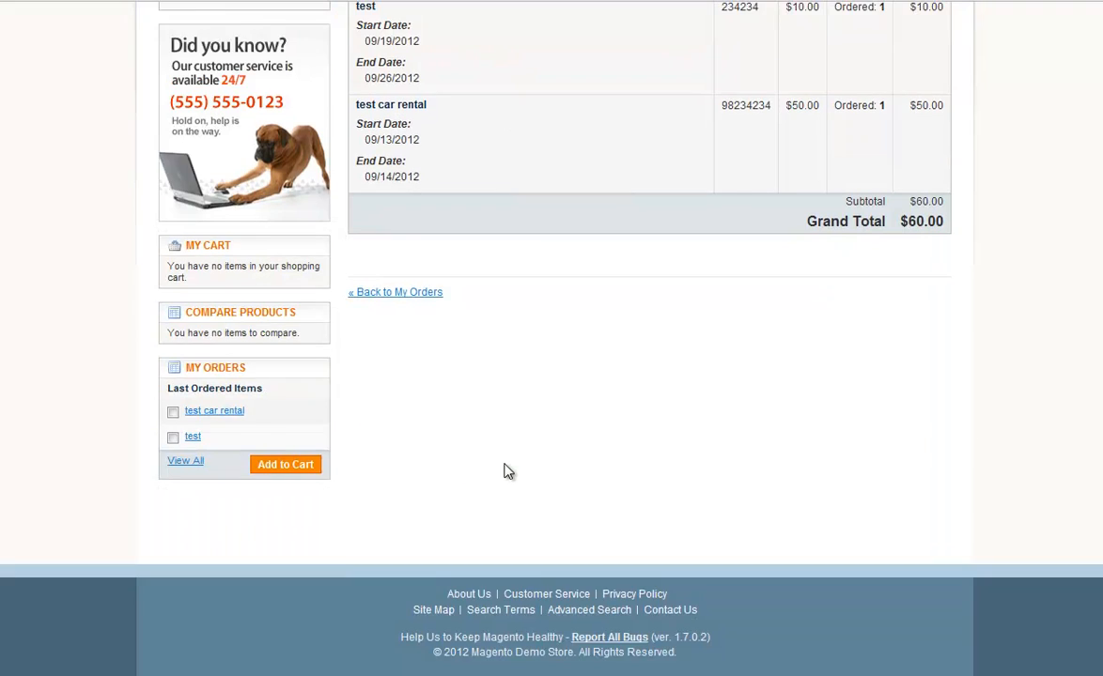
pyautogui.scroll(1, 601, 508)
pyautogui.scroll(2, 574, 496)
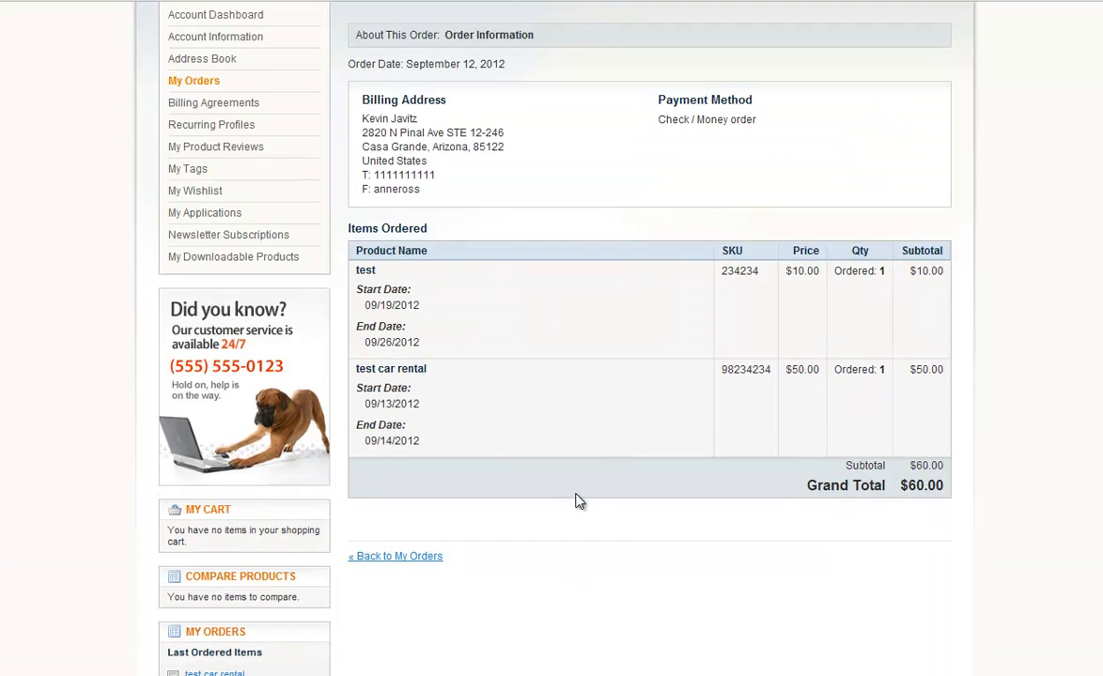
pyautogui.scroll(2, 556, 429)
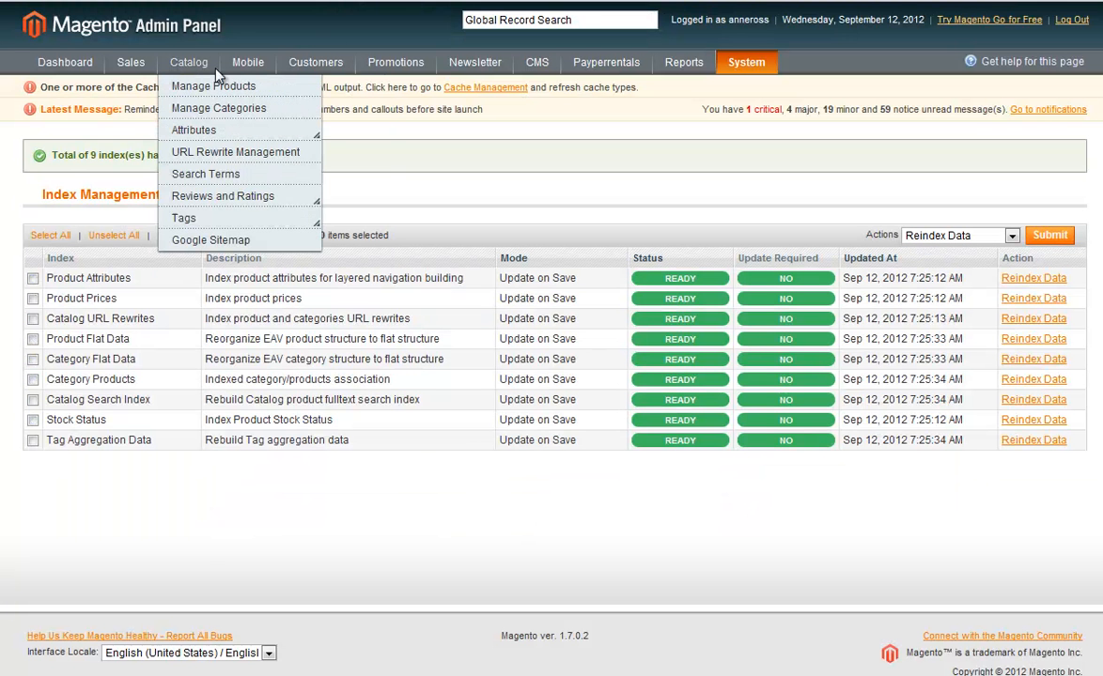
# Open the pending rental order in the Magento Admin Panel and submit an invoice for all its items.
pyautogui.click(136, 87)
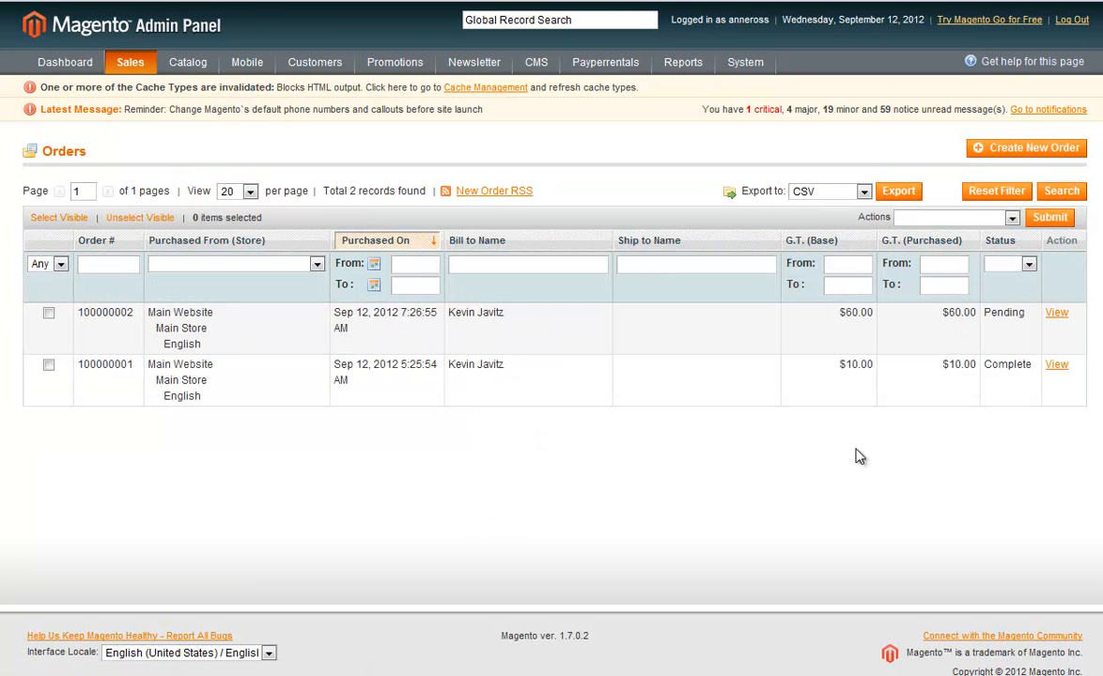
pyautogui.click(1057, 316)
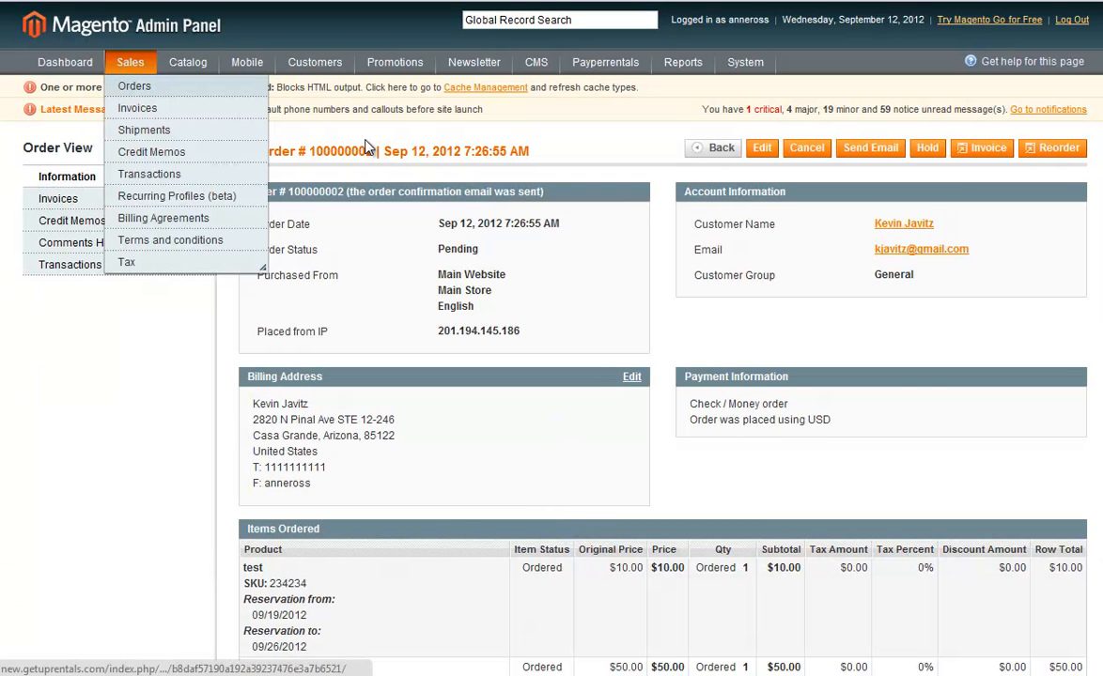
pyautogui.click(979, 150)
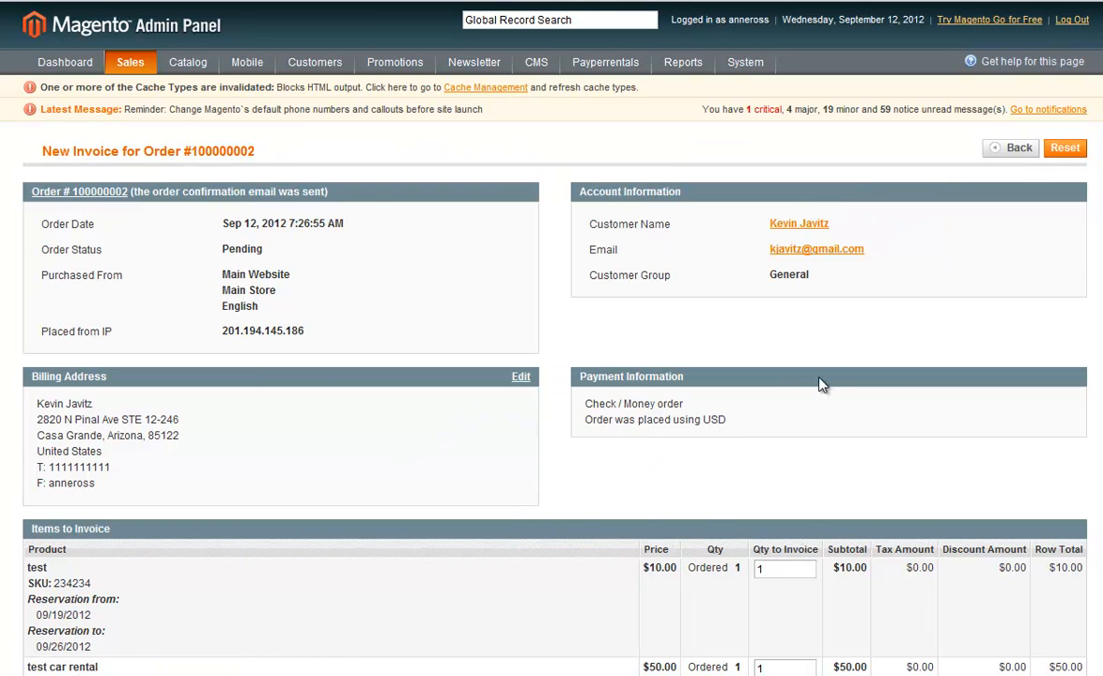
pyautogui.scroll(-6, 819, 383)
pyautogui.click(1016, 431)
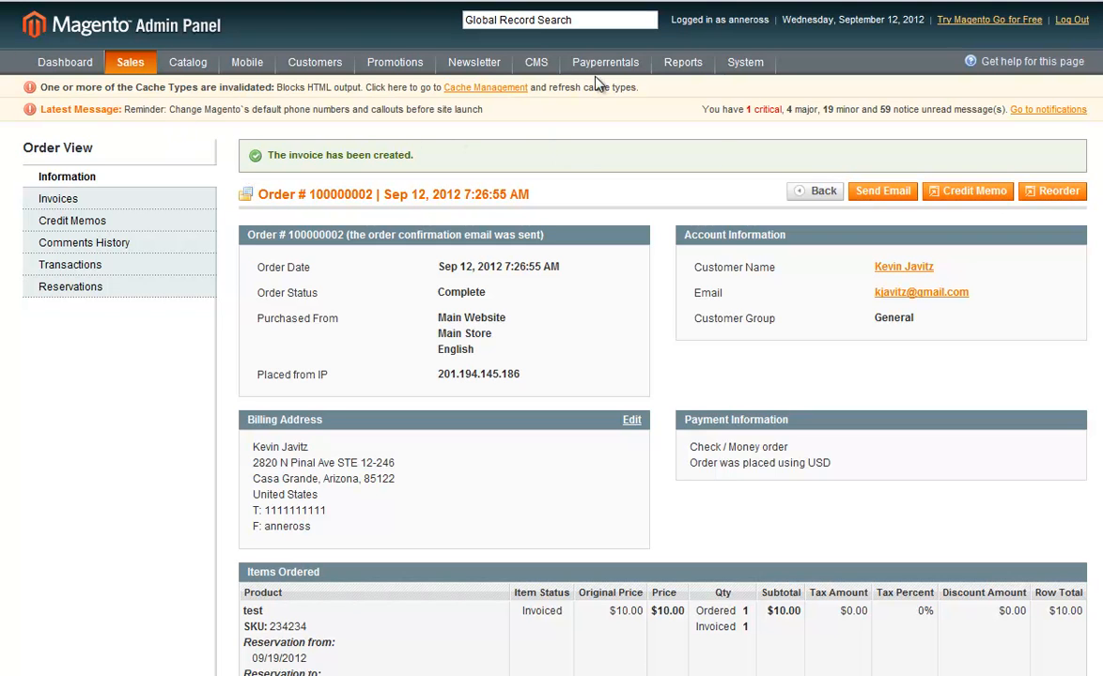
# In the Send Return Report, search the items to be sent between 09/1/2012 and 09/29/2012.
pyautogui.moveTo(605, 63)
pyautogui.click(605, 109)
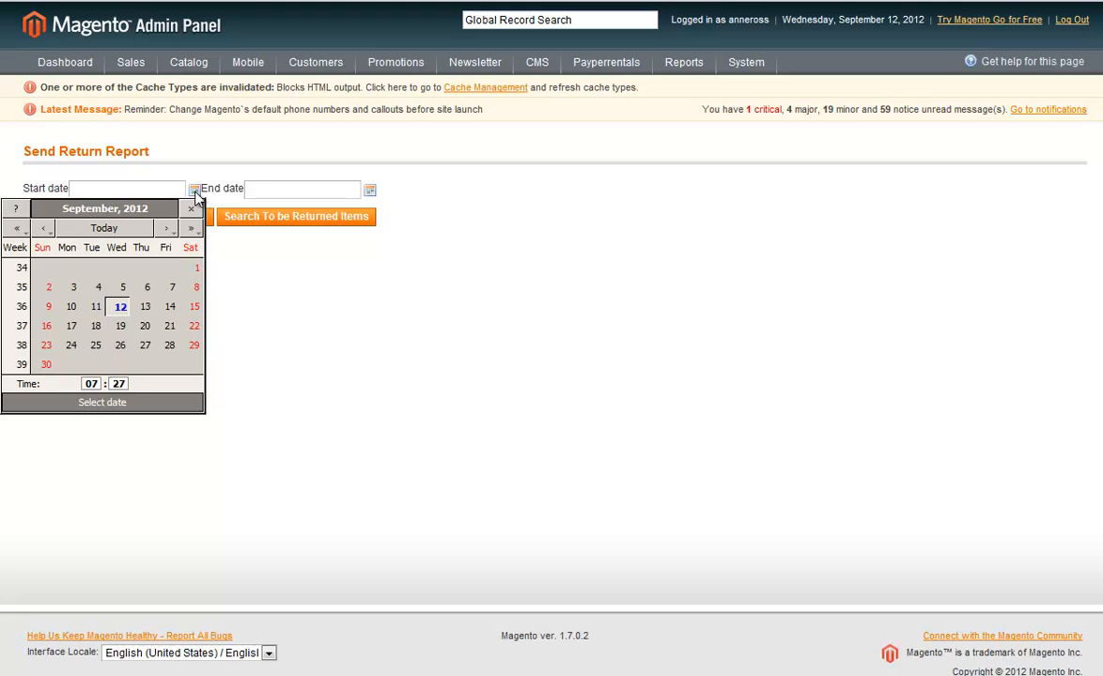
pyautogui.click(195, 267)
pyautogui.click(370, 192)
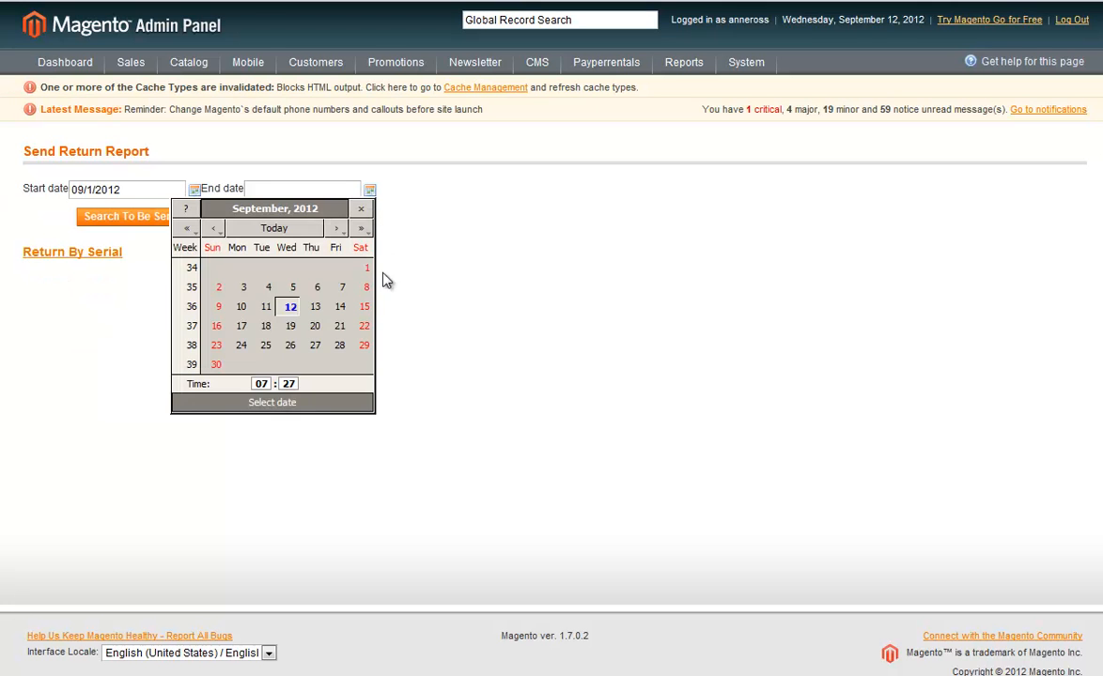
pyautogui.click(363, 346)
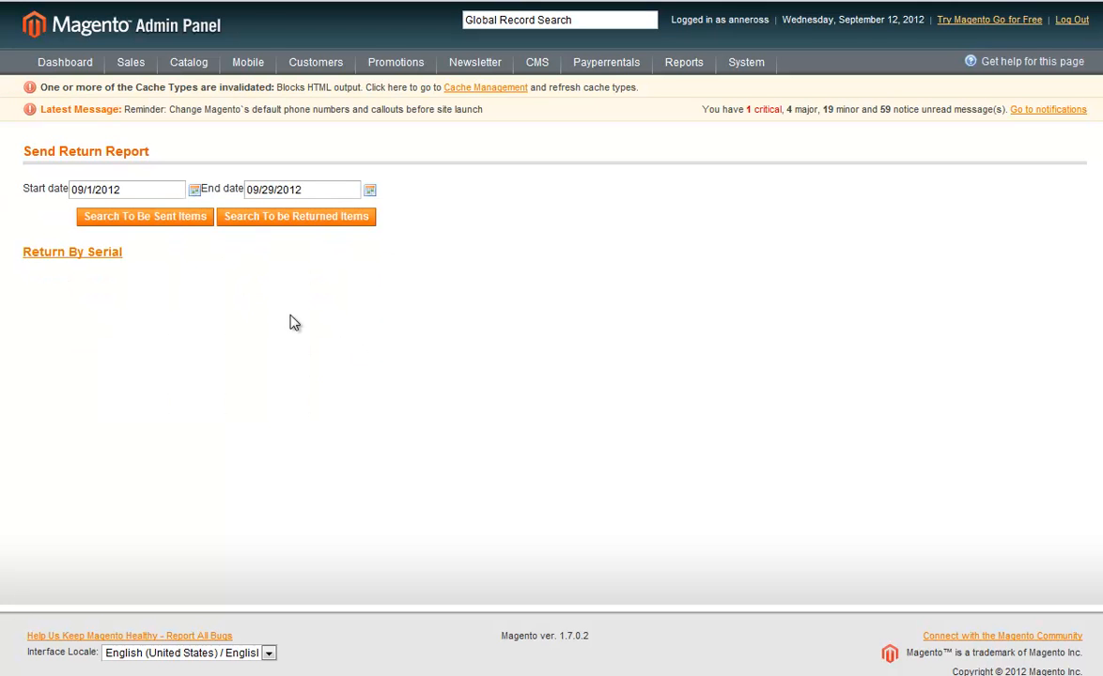
pyautogui.click(132, 223)
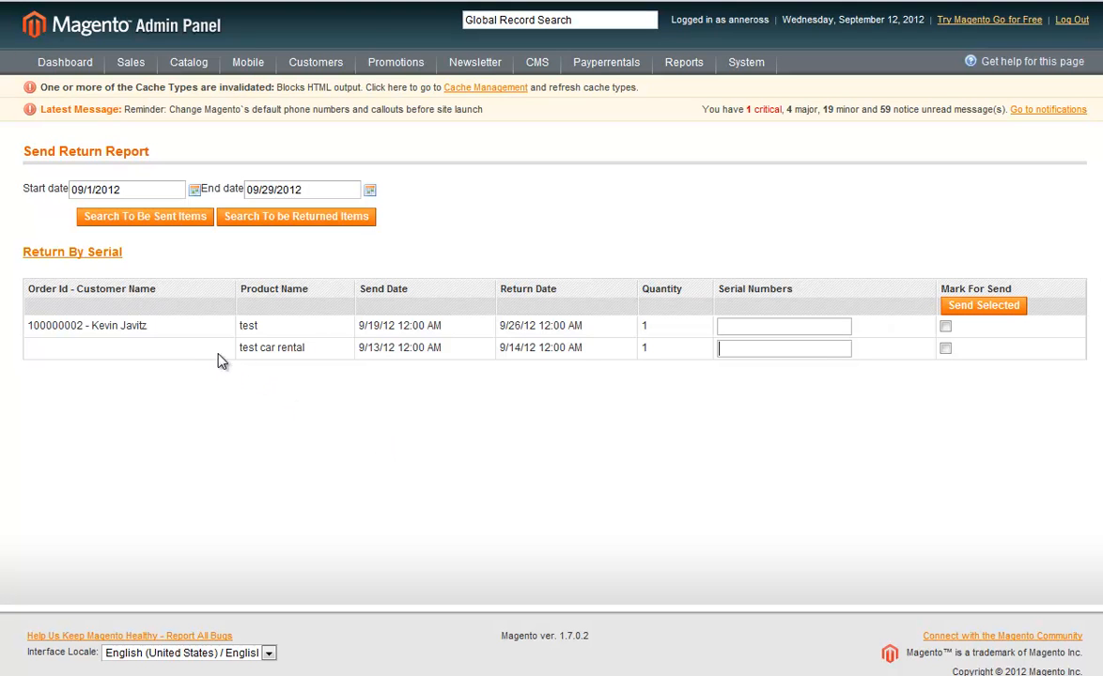
# Mark the "test" and "test car rental" reservations as sent.
pyautogui.click(946, 349)
pyautogui.click(945, 327)
pyautogui.click(982, 310)
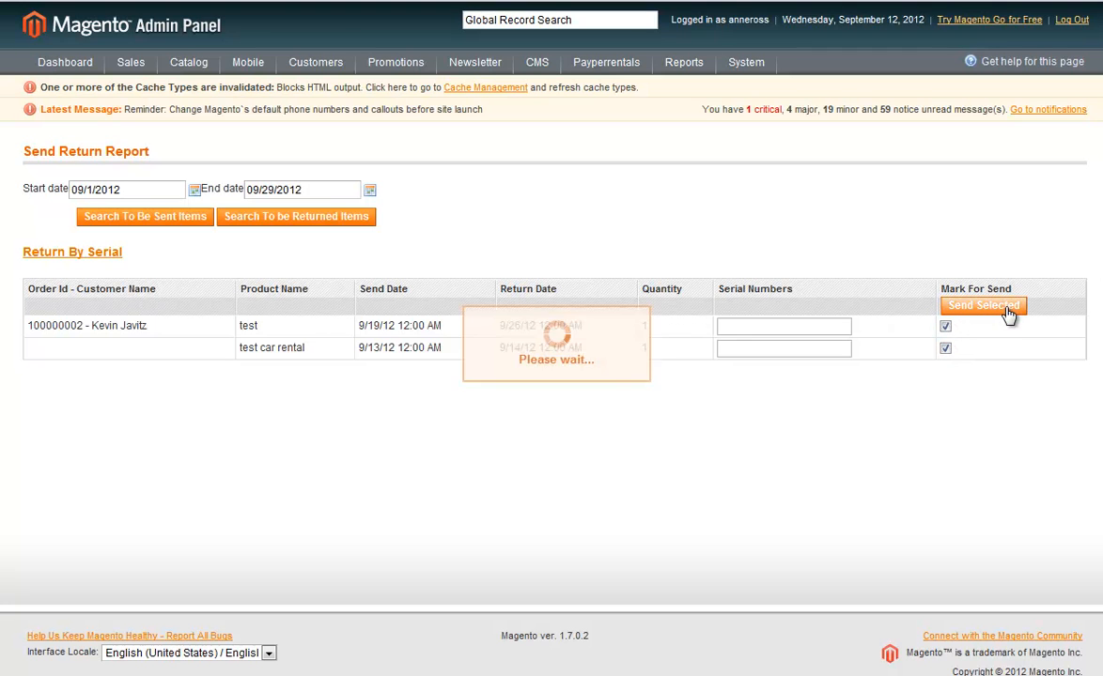
# Search the items to be returned and mark "test" and "test car rental" as returned.
pyautogui.click(274, 219)
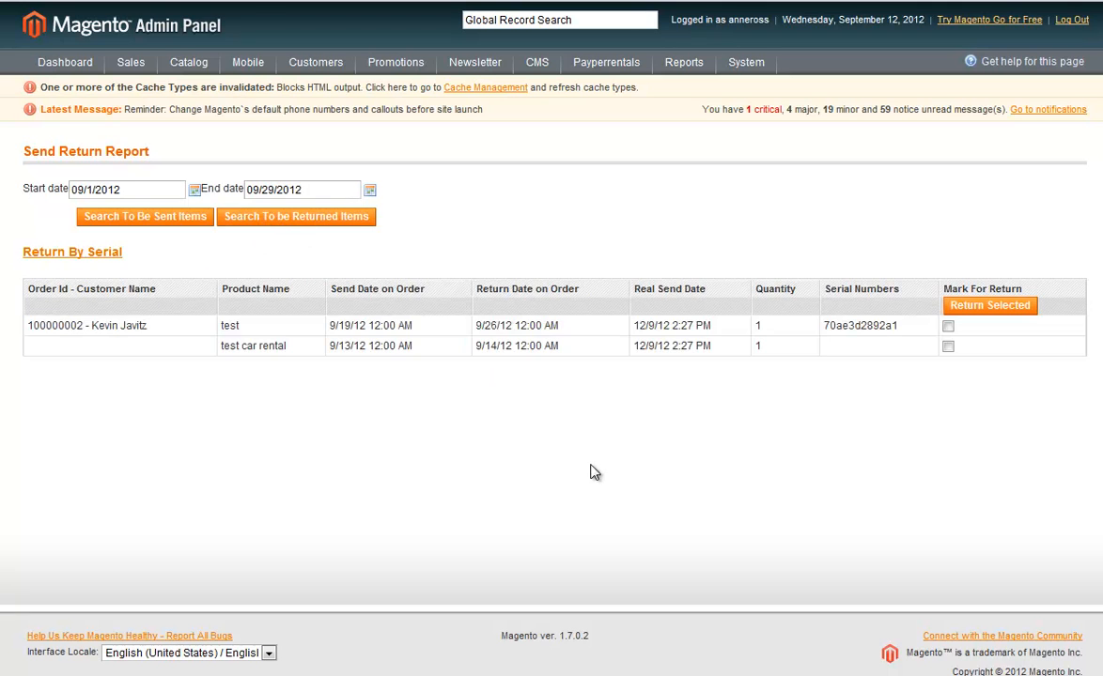
pyautogui.click(948, 347)
pyautogui.click(958, 305)
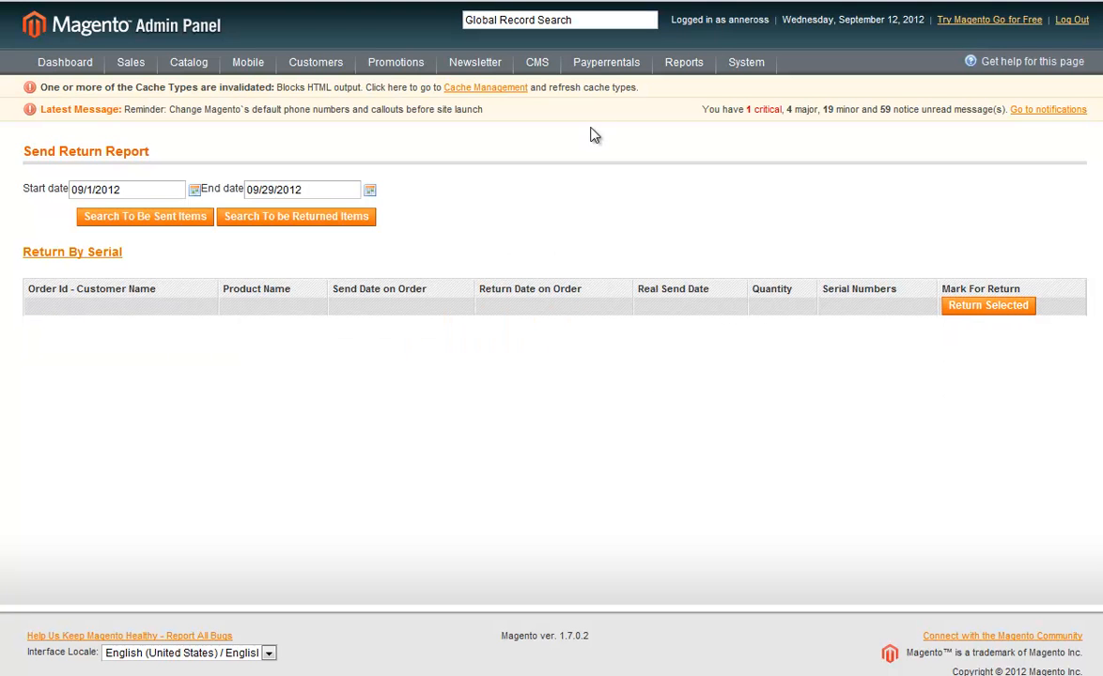
# Open the Send Return History Report and review the reservation, send and return dates of each rental.
pyautogui.moveTo(601, 66)
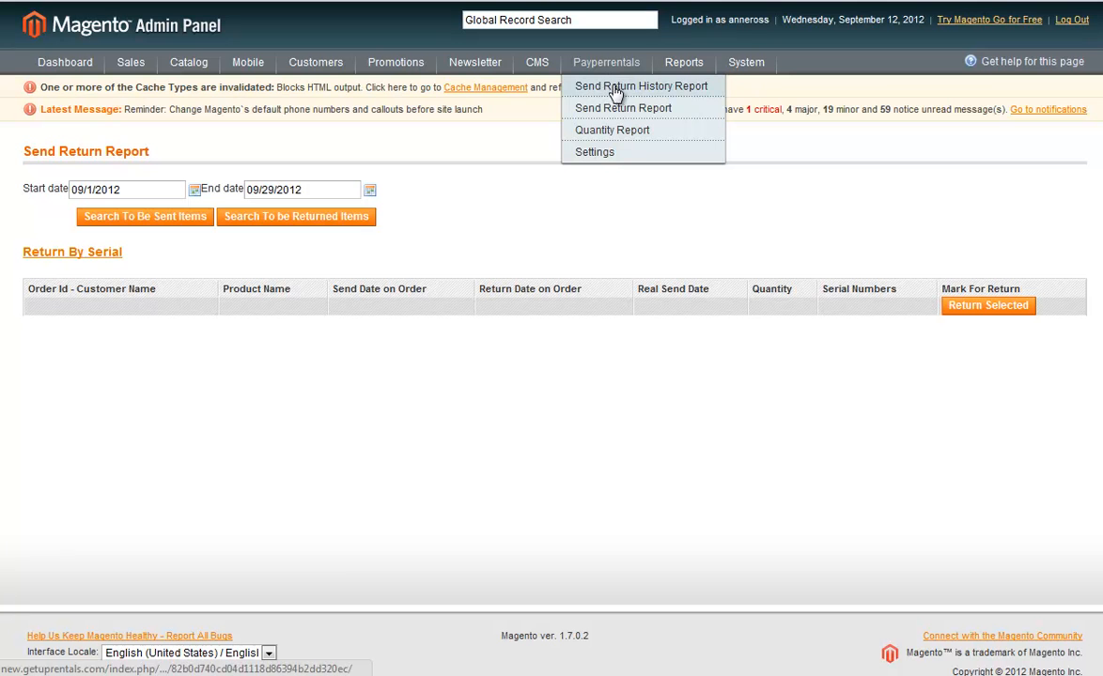
pyautogui.click(612, 129)
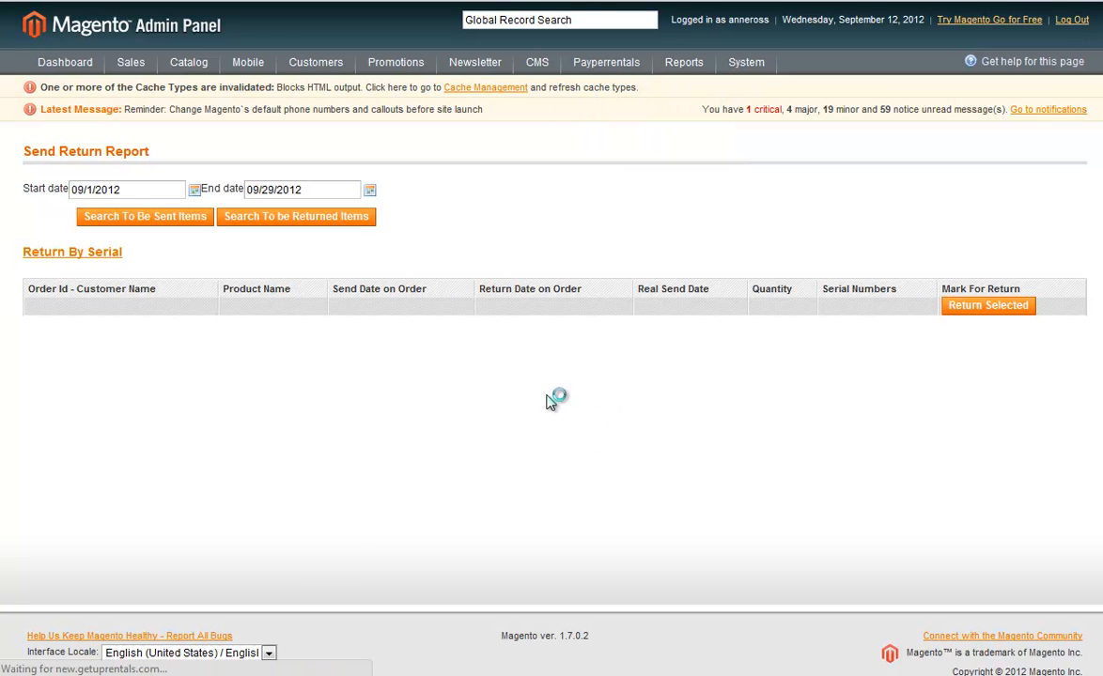
pyautogui.scroll(-4, 550, 402)
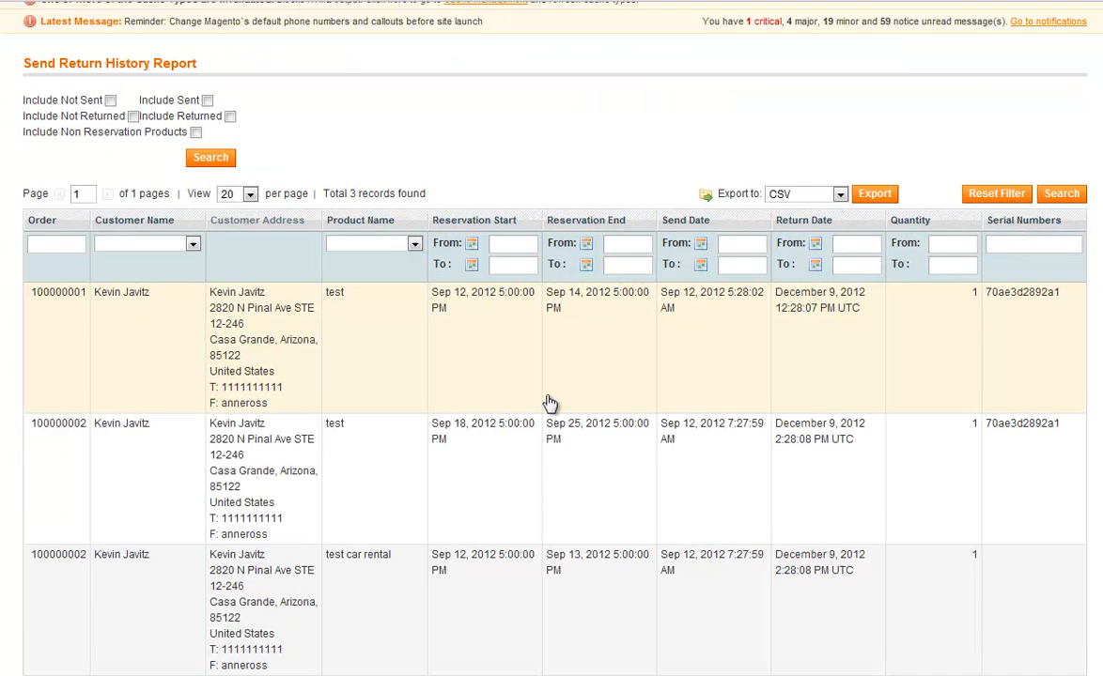
pyautogui.scroll(-2, 550, 402)
pyautogui.scroll(5, 526, 411)
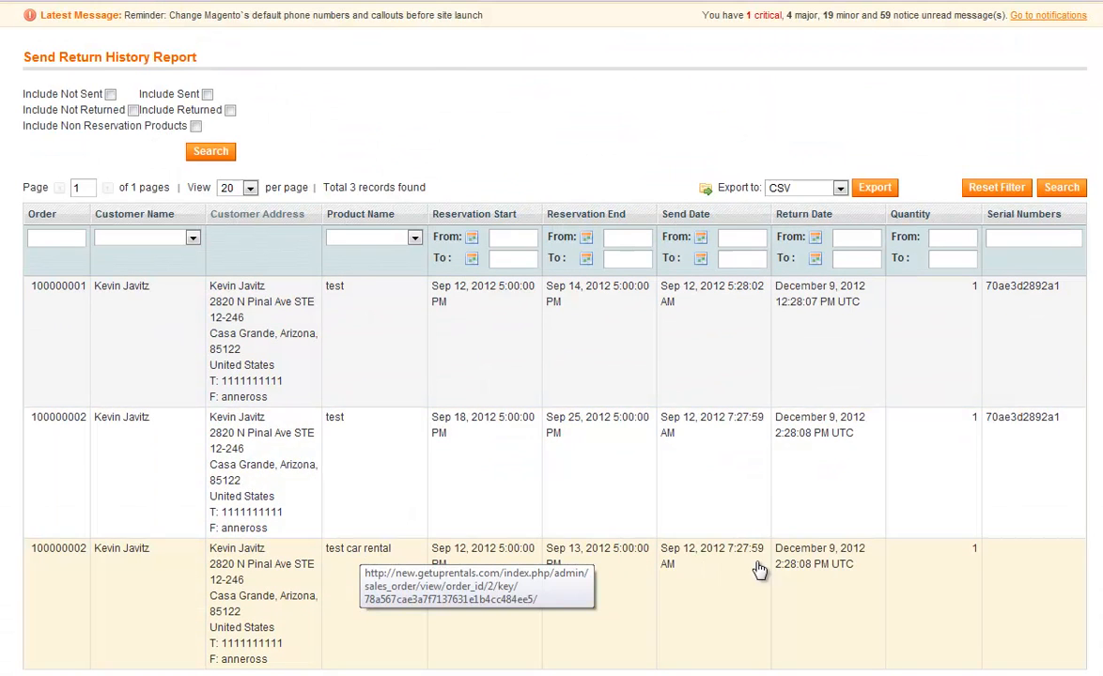
pyautogui.scroll(2, 648, 393)
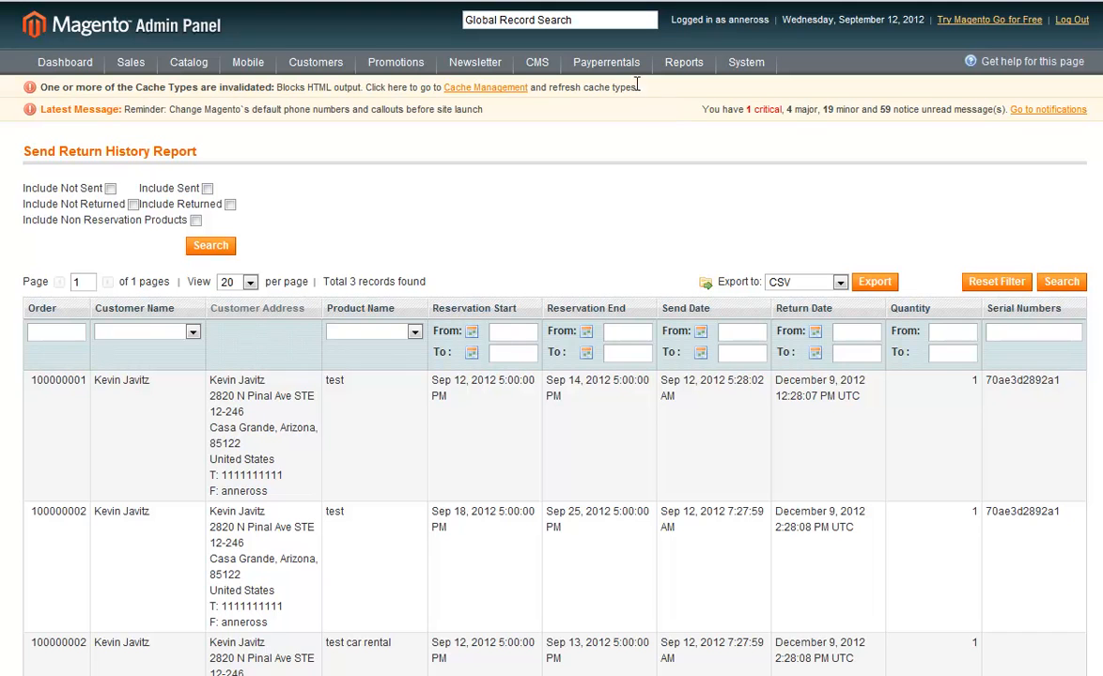
# Open the Quantity Report and look at the products' daily reservation timeline and per-page options.
pyautogui.moveTo(620, 70)
pyautogui.click(618, 134)
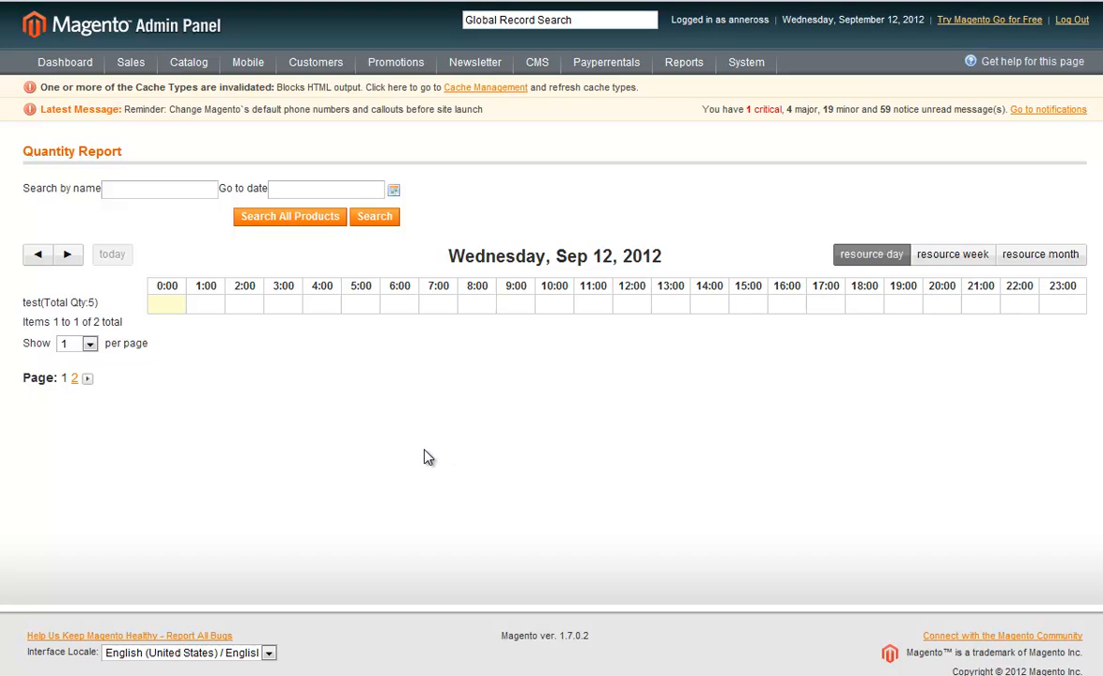
pyautogui.click(78, 345)
pyautogui.click(559, 407)
# Open the Payperrentals settings and compare the number of prices on listing with the storefront's Furniture category.
pyautogui.moveTo(623, 64)
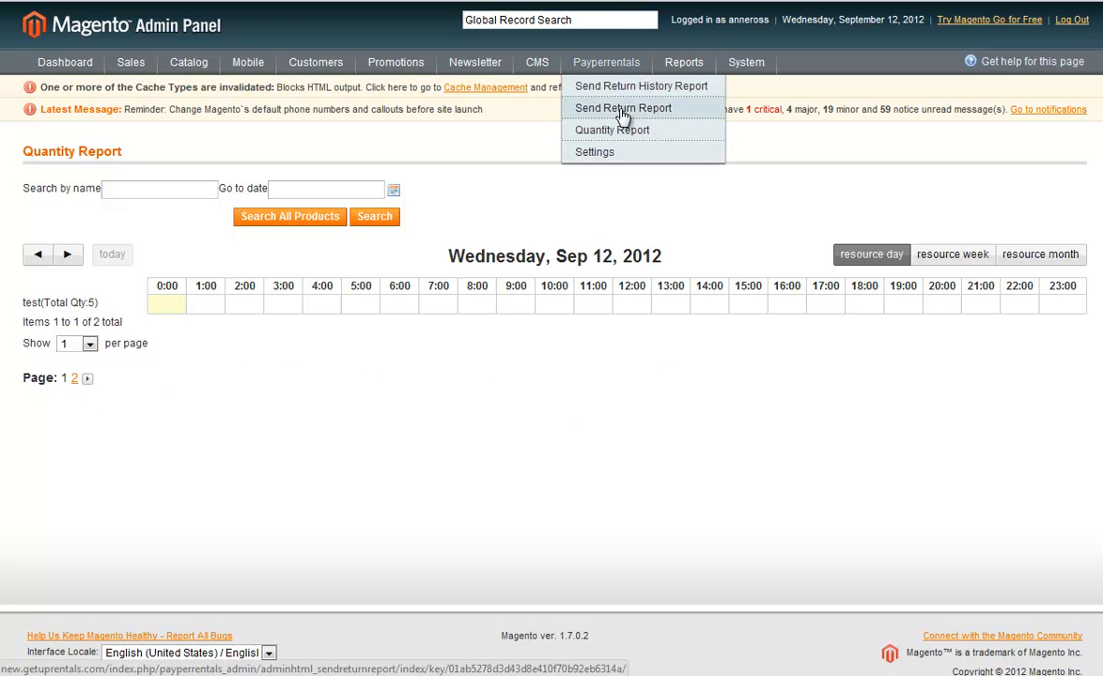
pyautogui.click(604, 155)
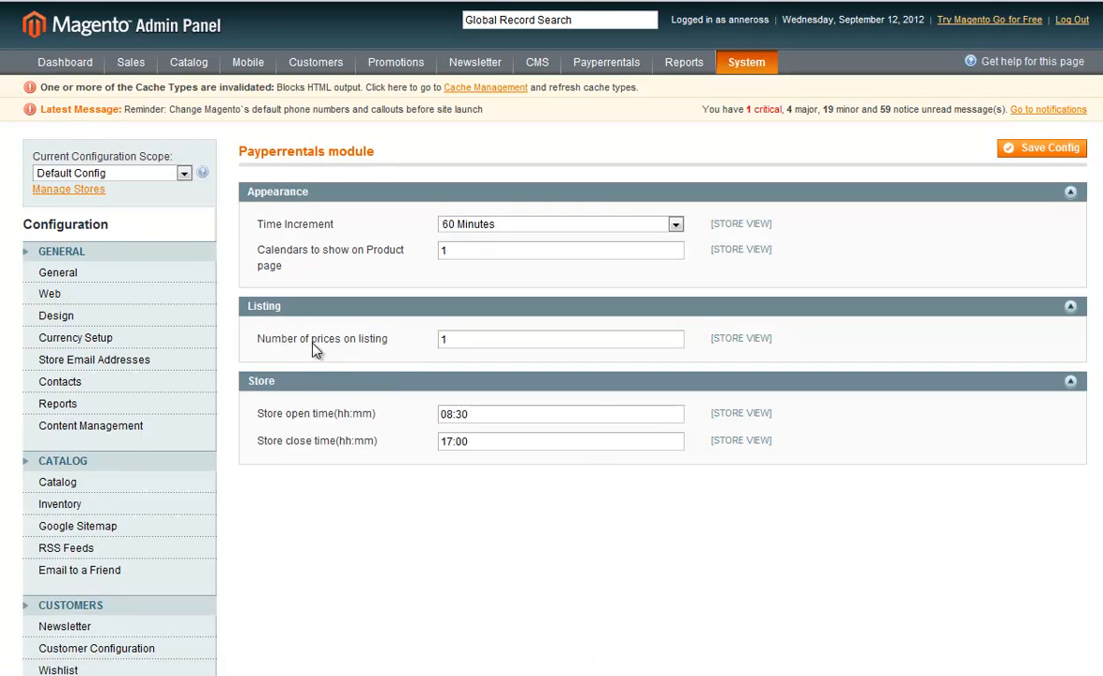
pyautogui.moveTo(464, 335); pyautogui.dragTo(399, 344)
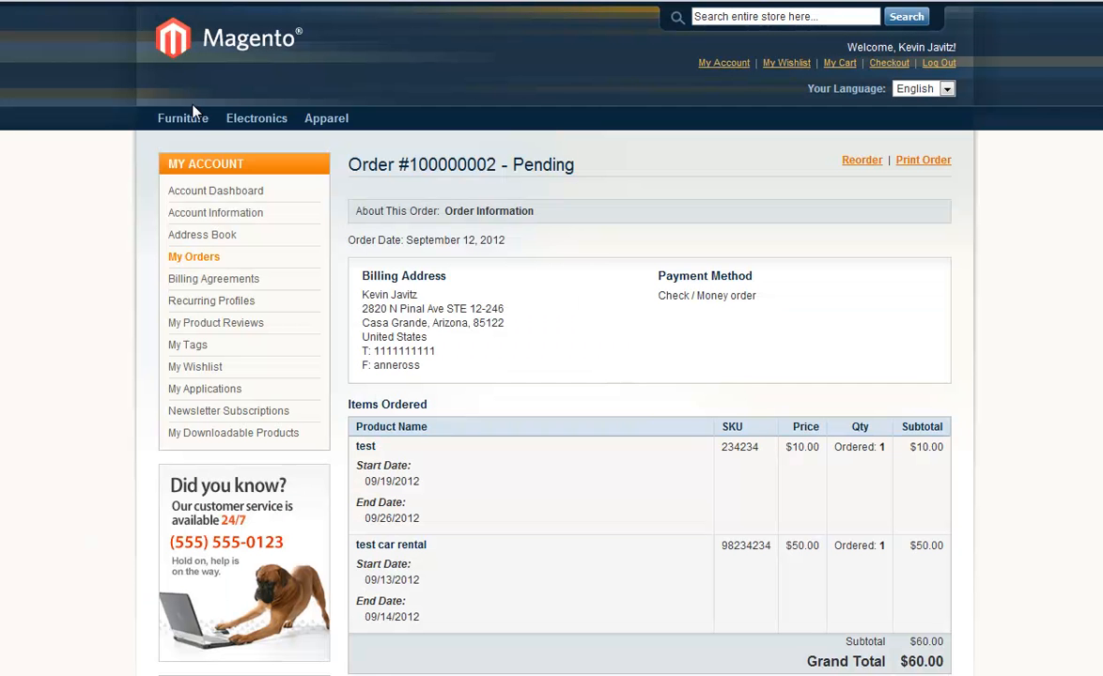
pyautogui.click(193, 116)
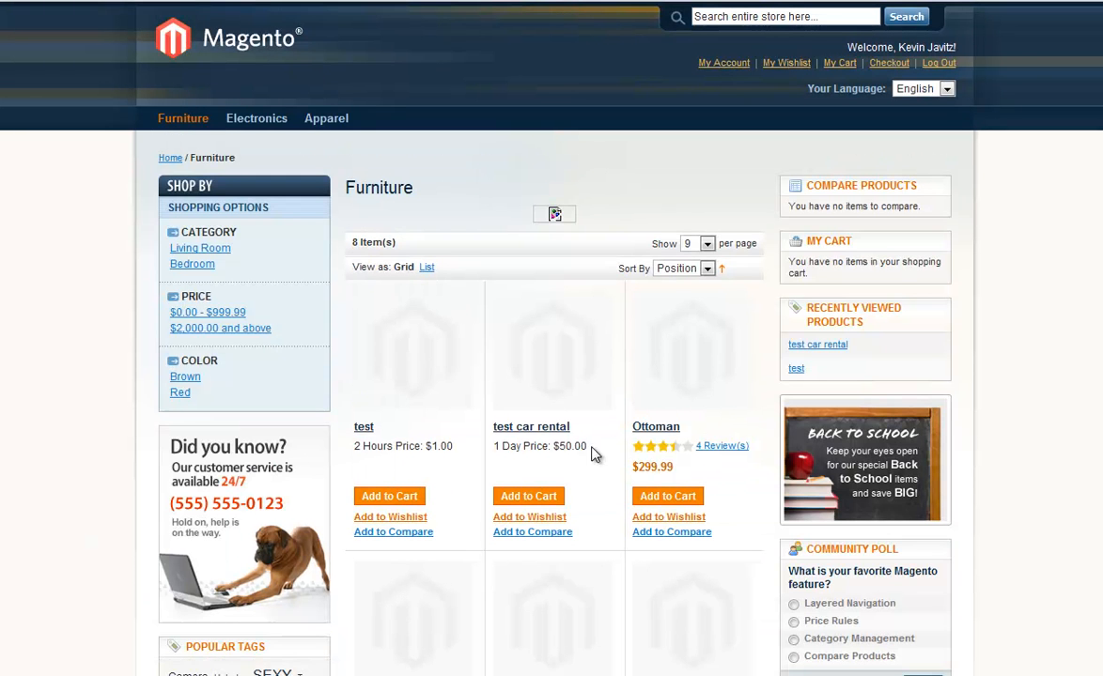
pyautogui.moveTo(500, 447); pyautogui.dragTo(566, 448)
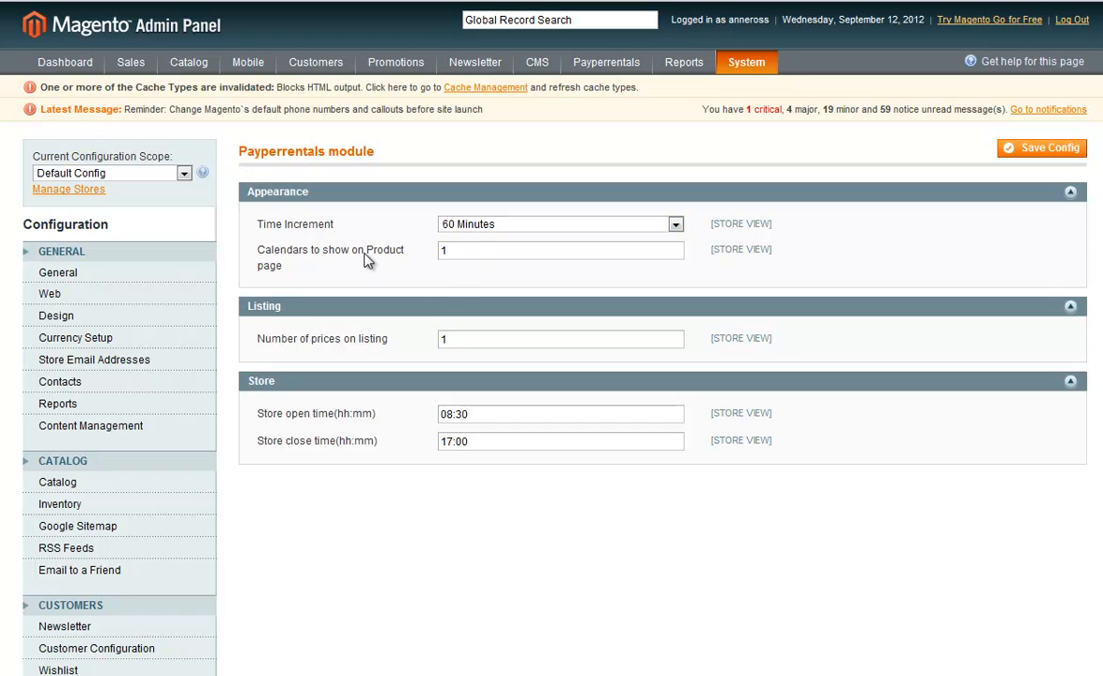
# In the Payperrentals settings, enter 1 for the calendars to show on the product page.
pyautogui.moveTo(281, 252); pyautogui.dragTo(363, 250)
pyautogui.doubleClick(507, 251)
pyautogui.write('1')
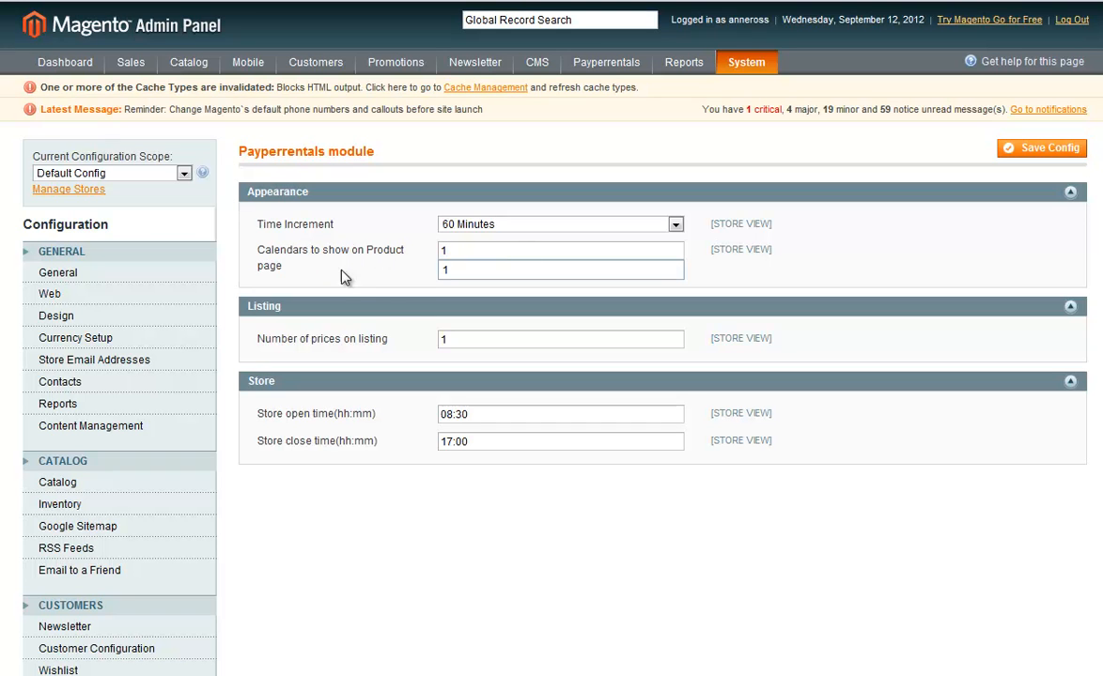
pyautogui.press('Down')
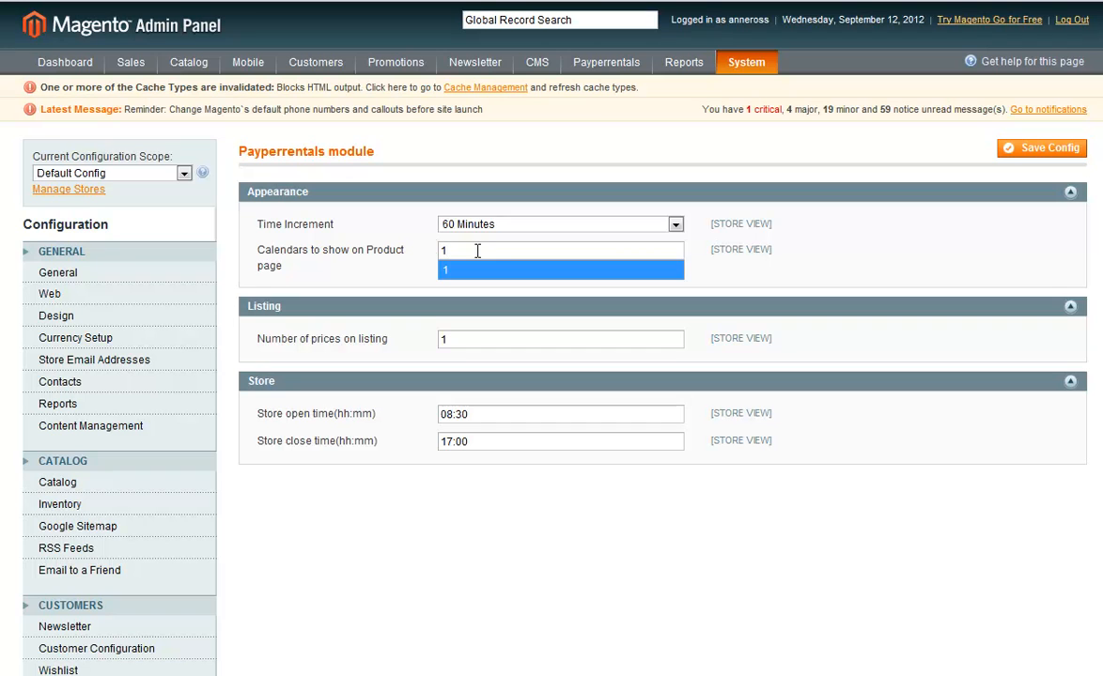
pyautogui.press('Return')
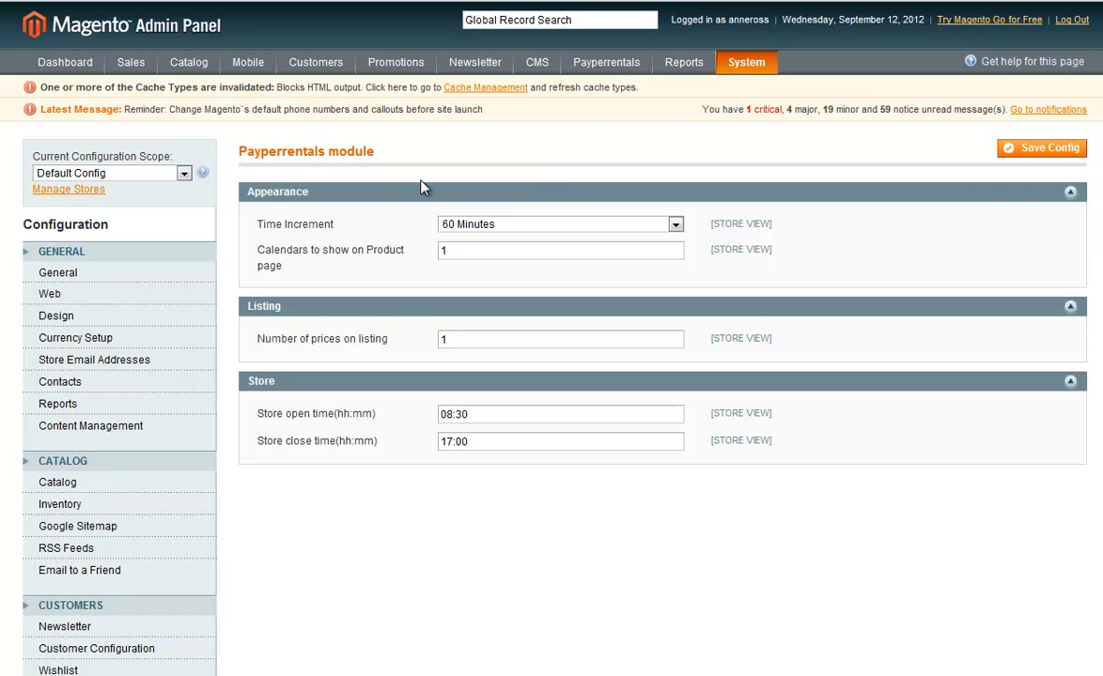
# Open the system Configuration and examine the General store information and the available Sales, Services and Advanced sections.
pyautogui.moveTo(747, 62)
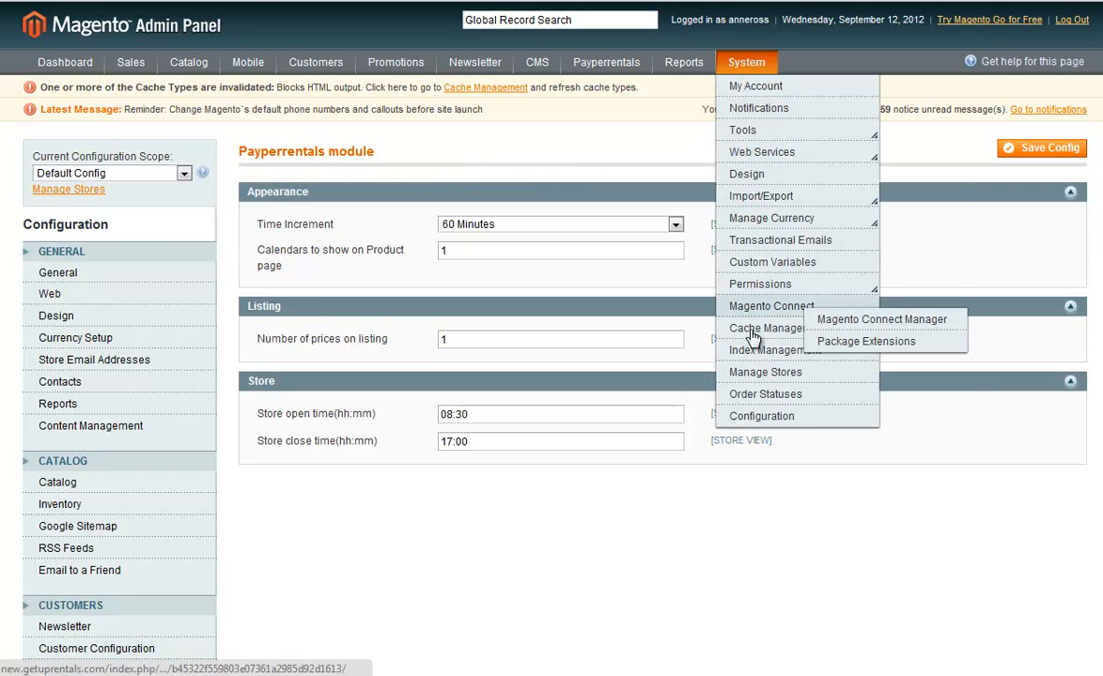
pyautogui.click(749, 418)
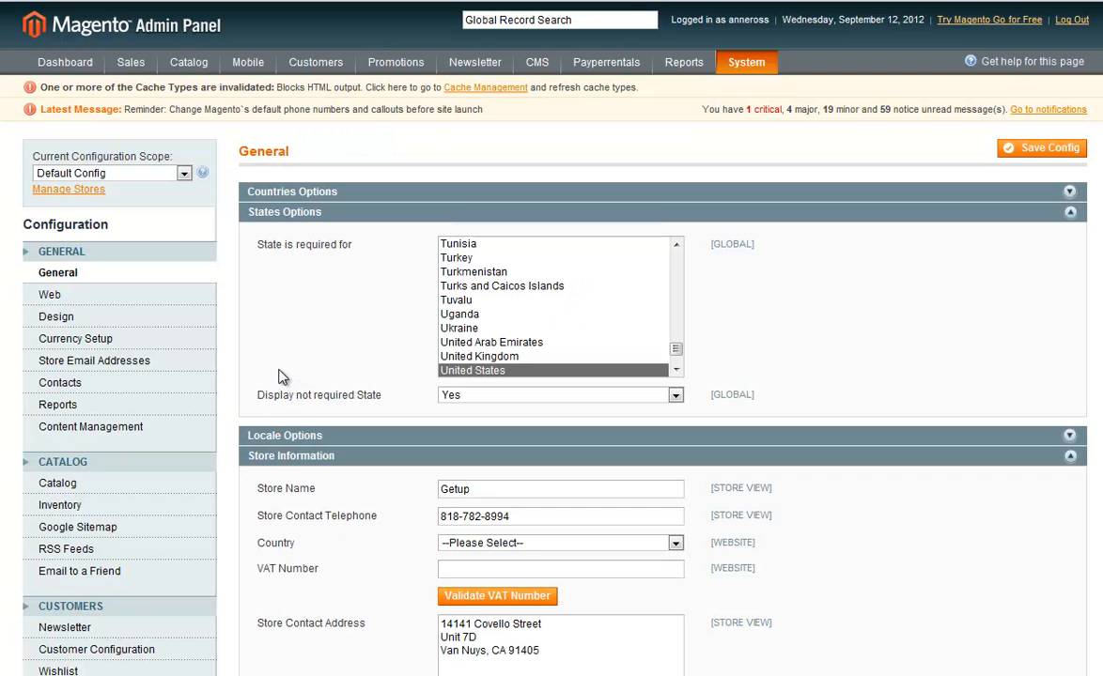
pyautogui.scroll(-5, 241, 435)
pyautogui.scroll(4, 465, 492)
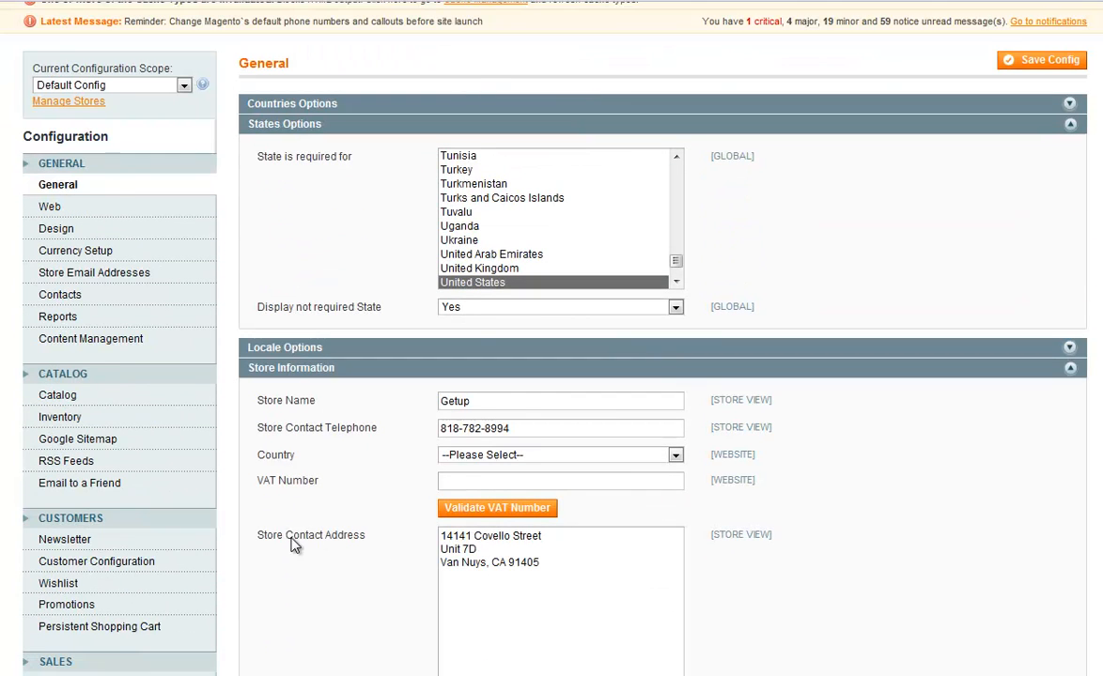
pyautogui.scroll(1, 300, 531)
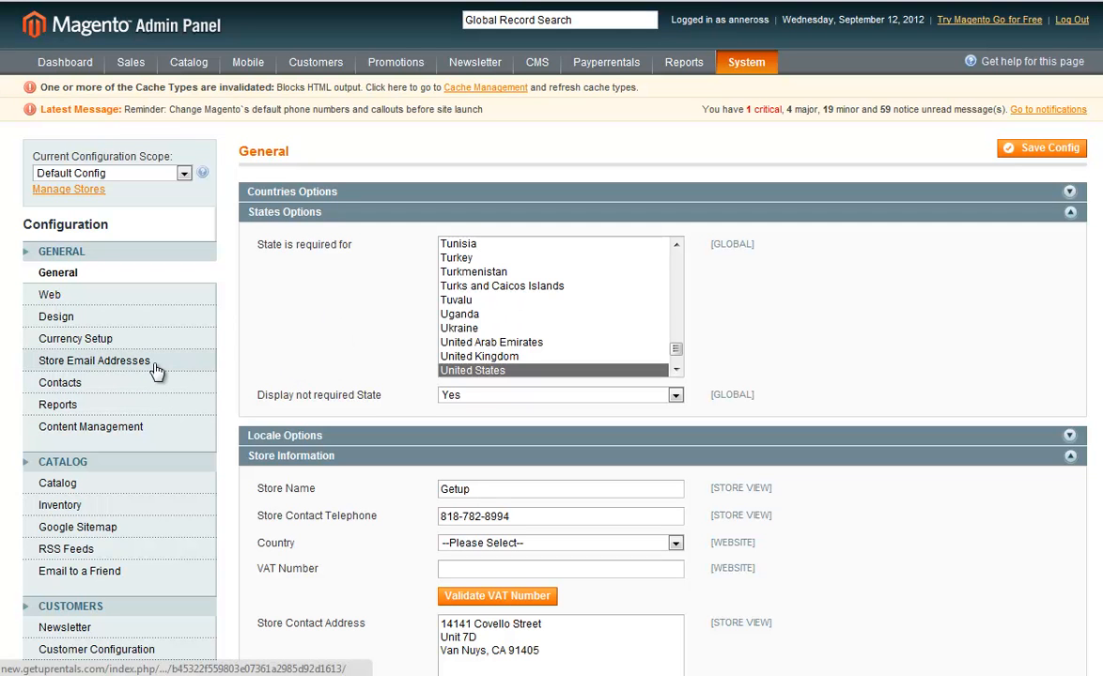
pyautogui.scroll(-2, 327, 311)
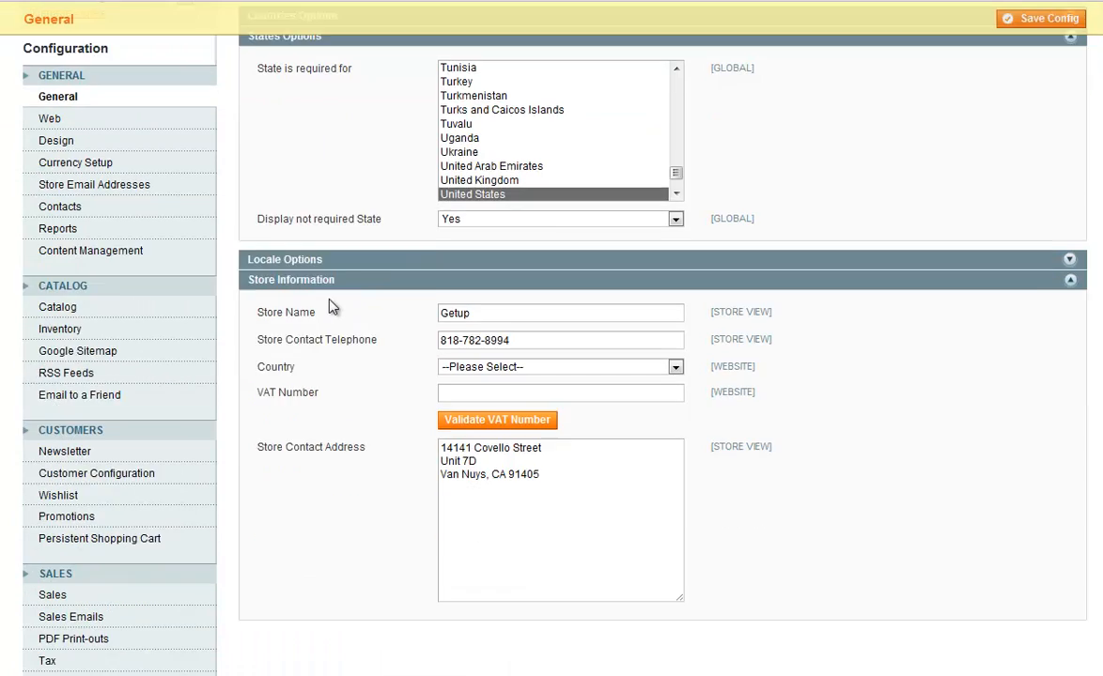
pyautogui.scroll(-2, 329, 309)
pyautogui.scroll(-3, 334, 360)
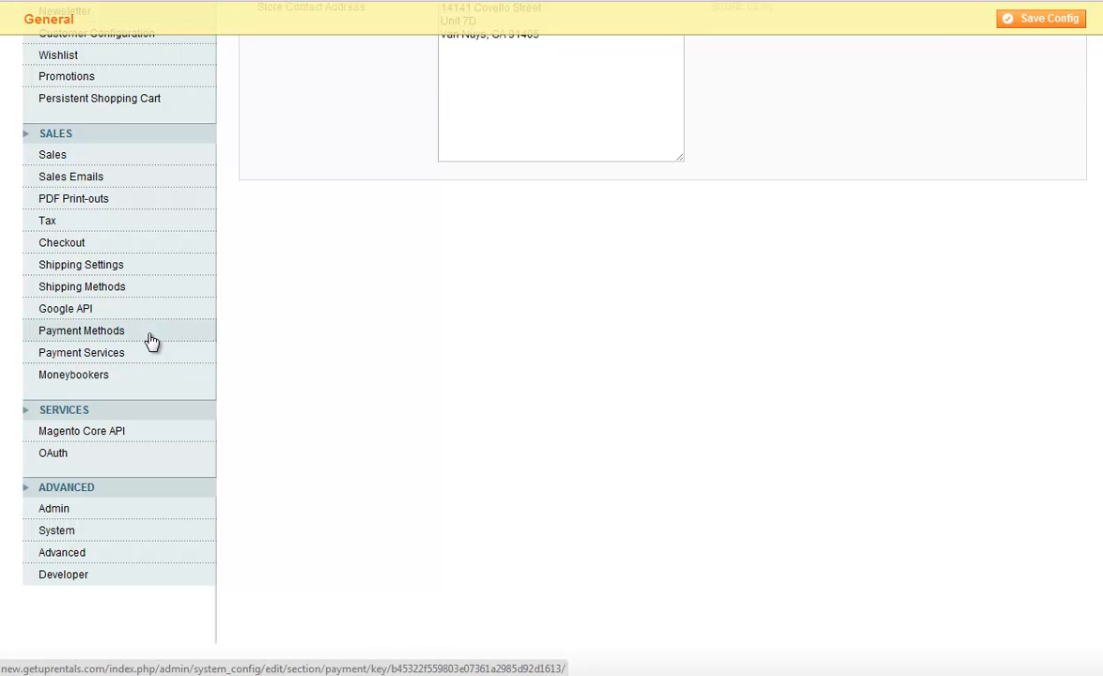
pyautogui.scroll(7, 507, 442)
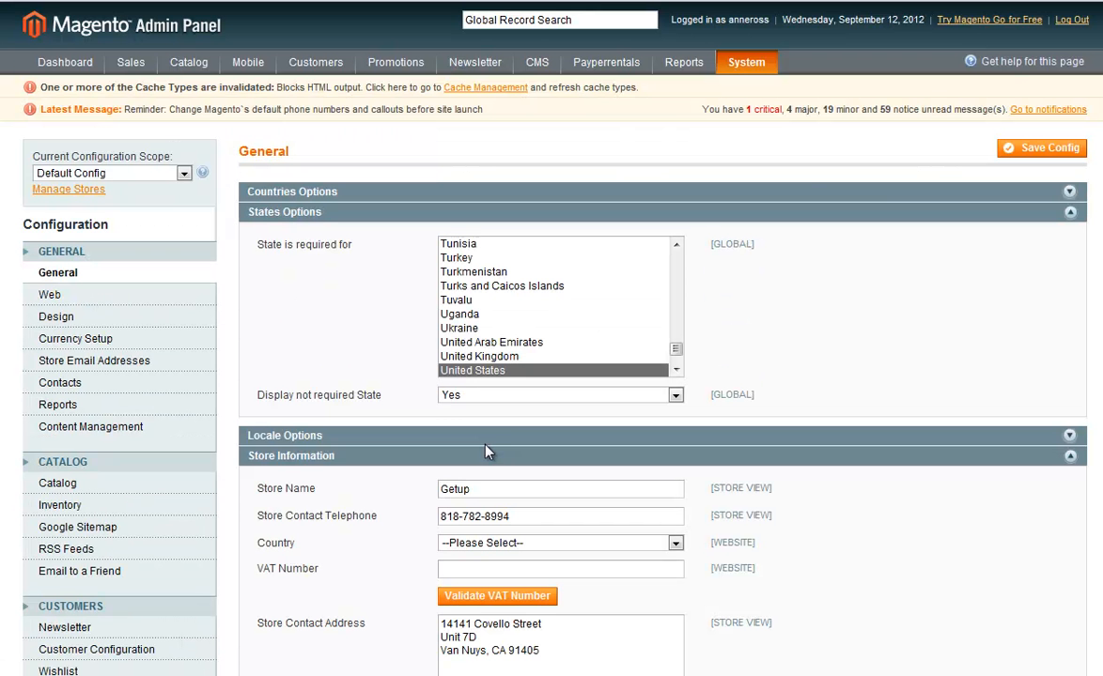
pyautogui.moveTo(731, 66)
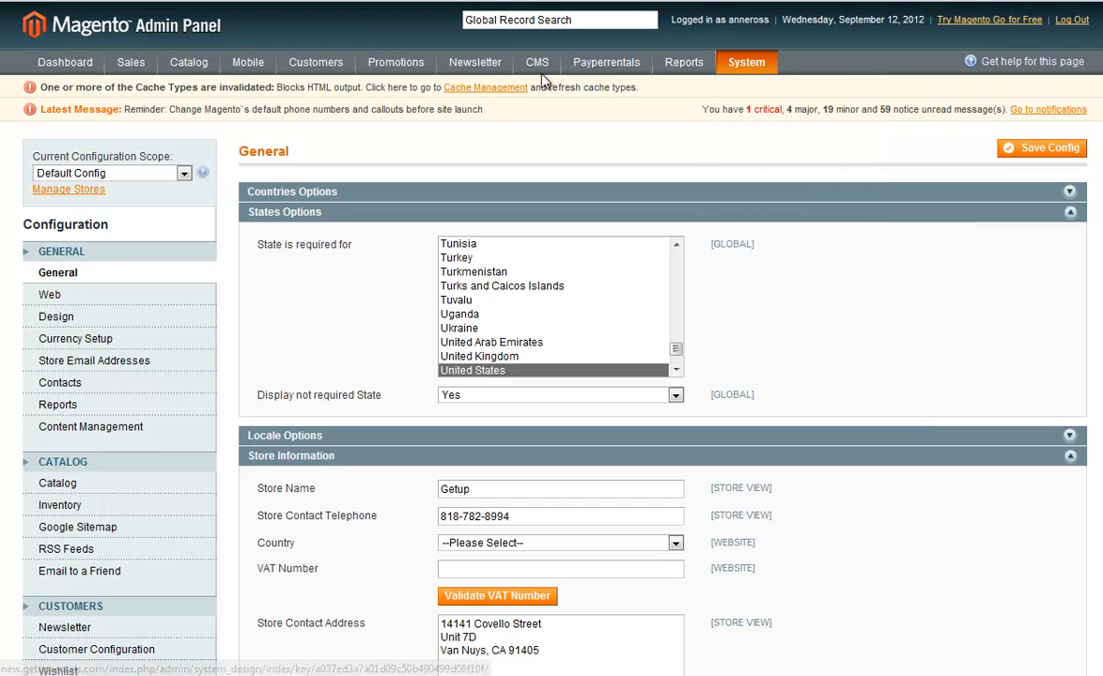
pyautogui.moveTo(541, 73)
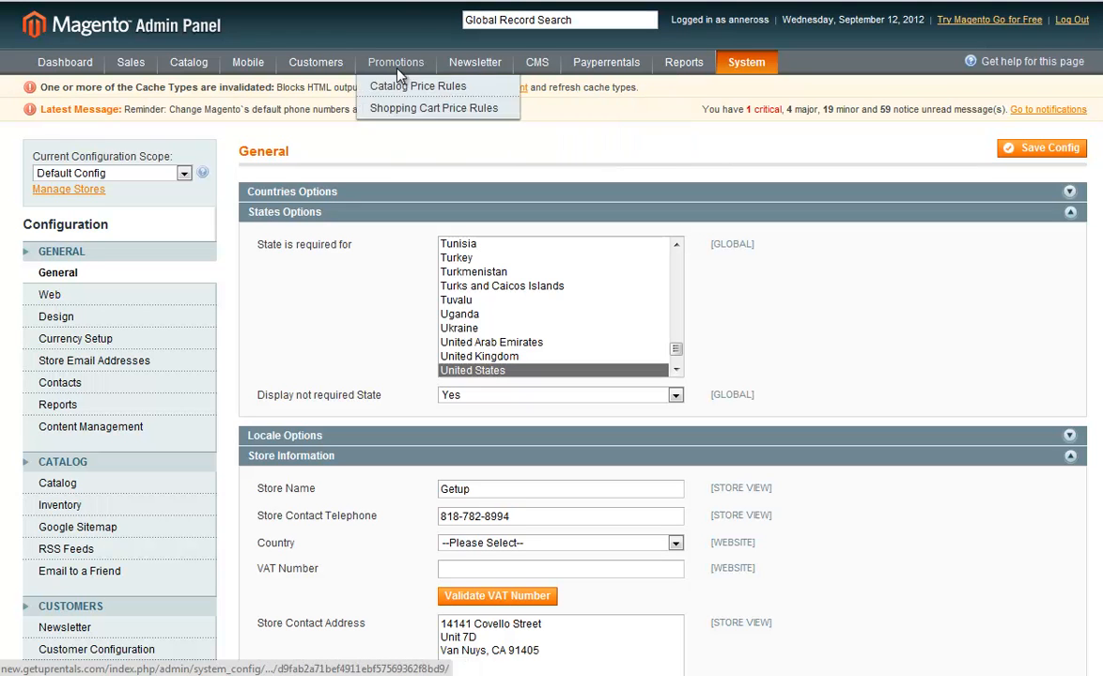
pyautogui.moveTo(178, 66)
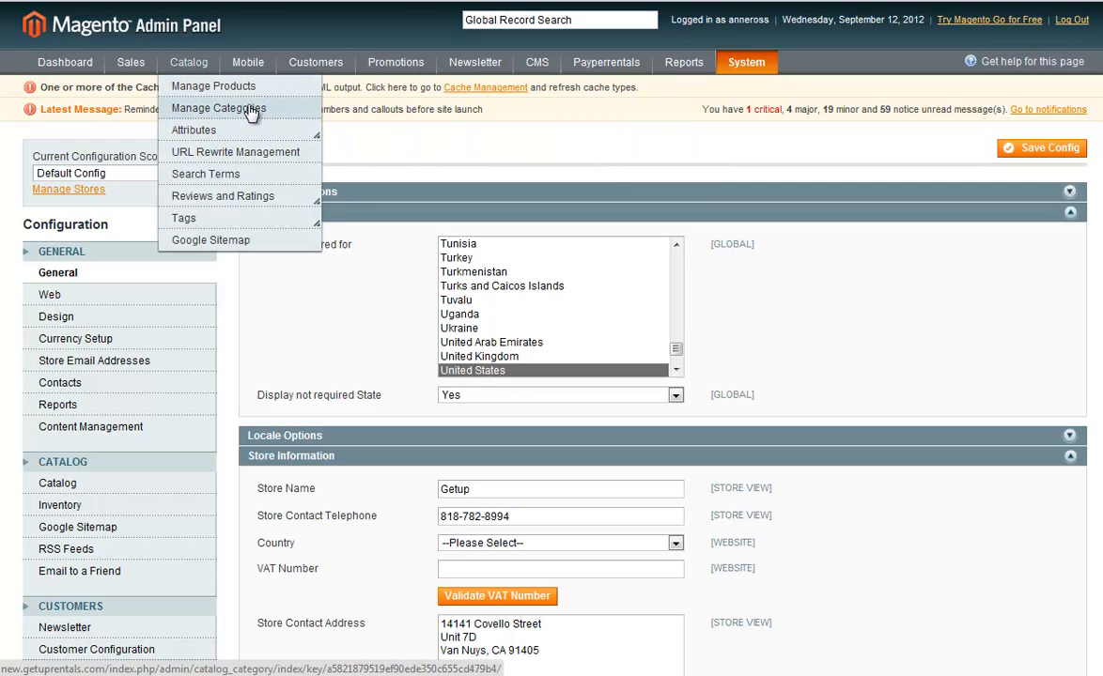